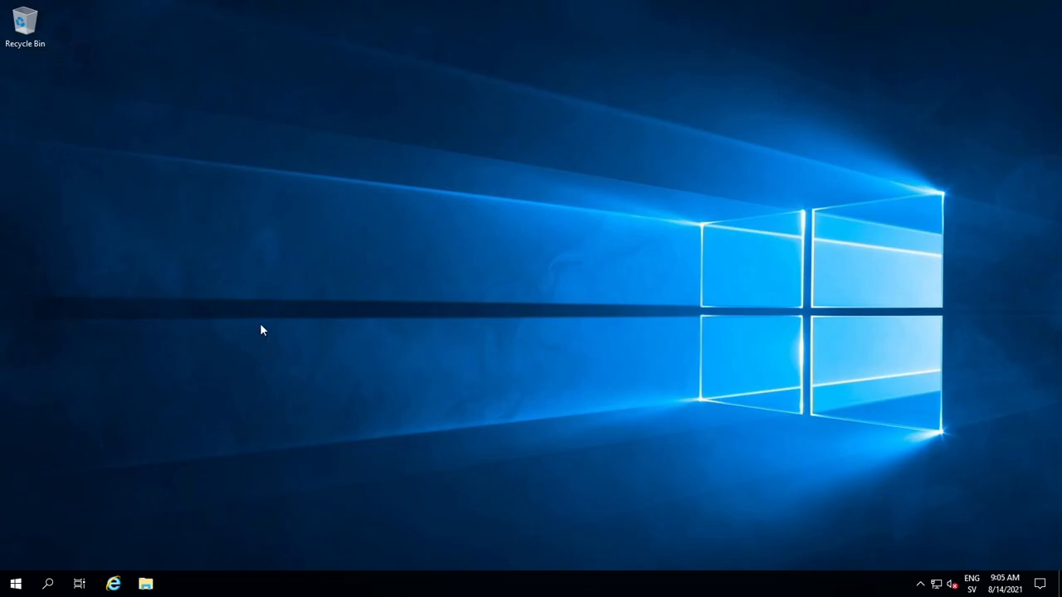
# - Launch Server Manager and close the Internet Explorer window
pyautogui.click(112, 584)
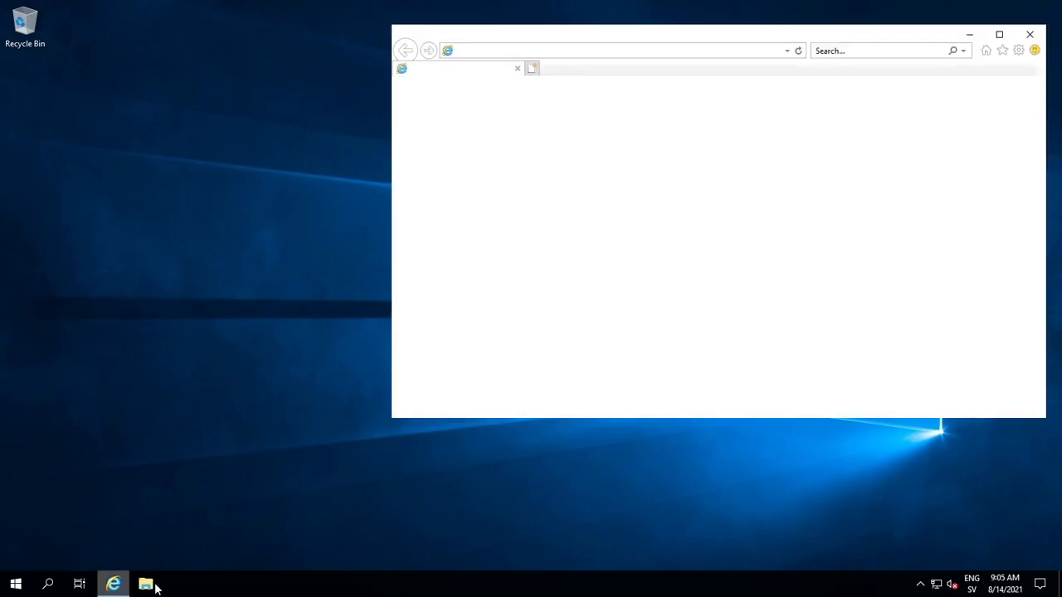
pyautogui.click(579, 49)
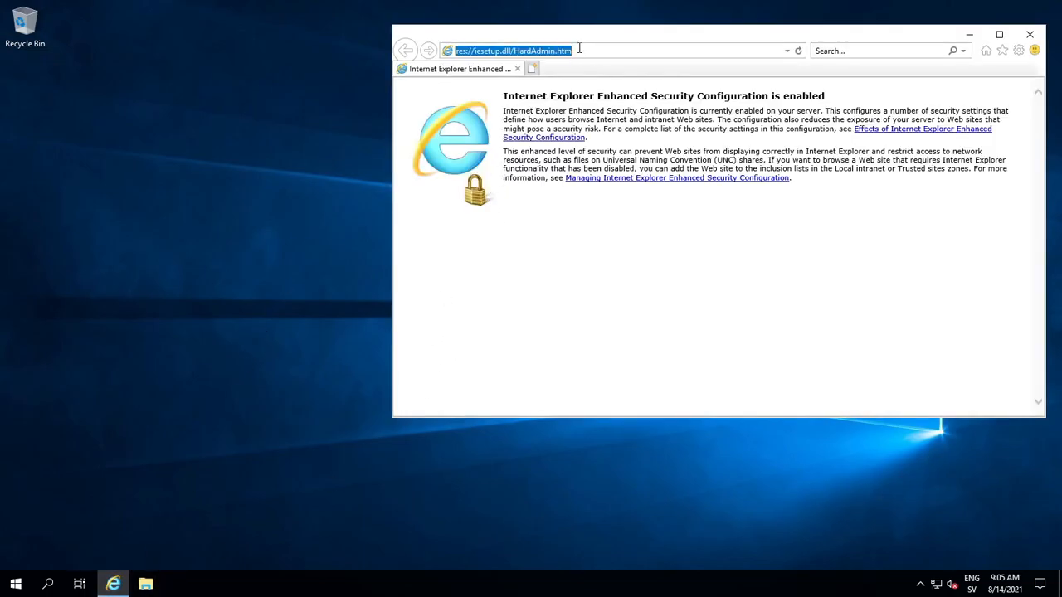
pyautogui.click(16, 584)
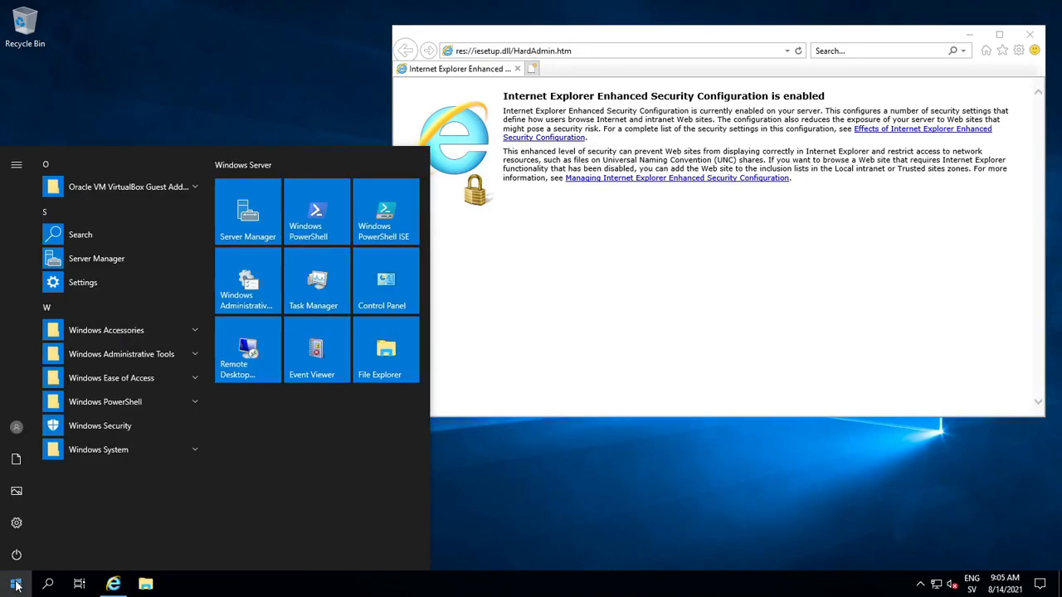
pyautogui.write('server')
pyautogui.press('Return')
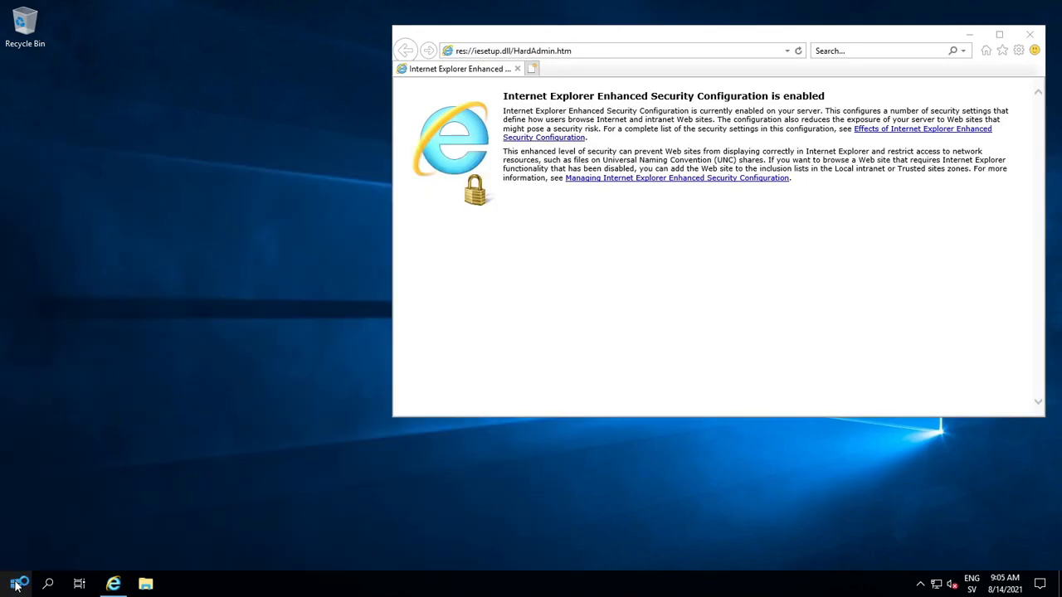
pyautogui.click(1029, 34)
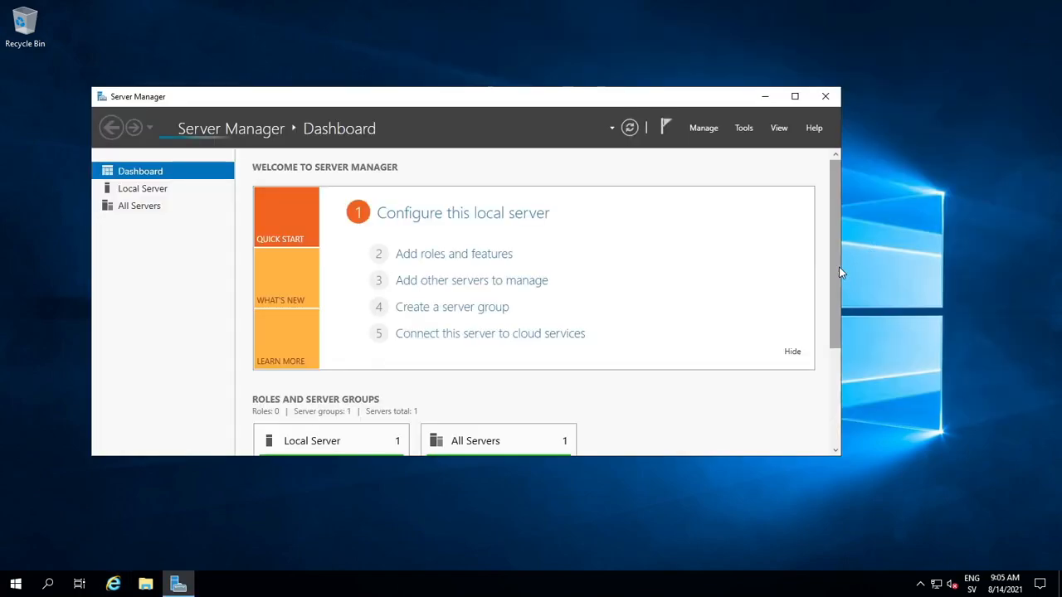
# - Turn off IE Enhanced Security Configuration for both Administrators and Users on the local server, and close Server Manager
pyautogui.click(140, 190)
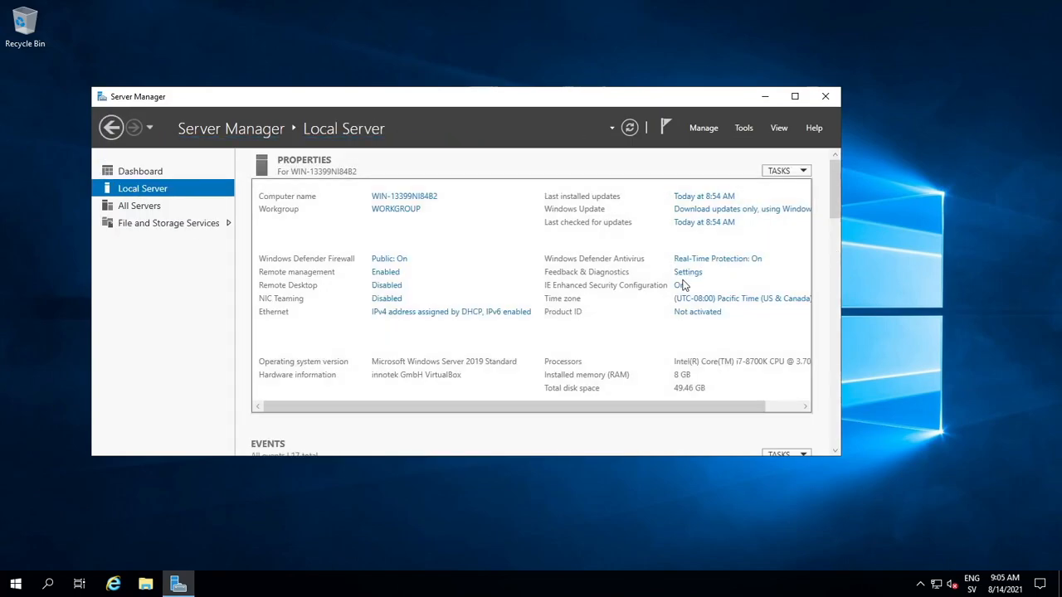
pyautogui.click(679, 285)
pyautogui.click(454, 278)
pyautogui.click(450, 351)
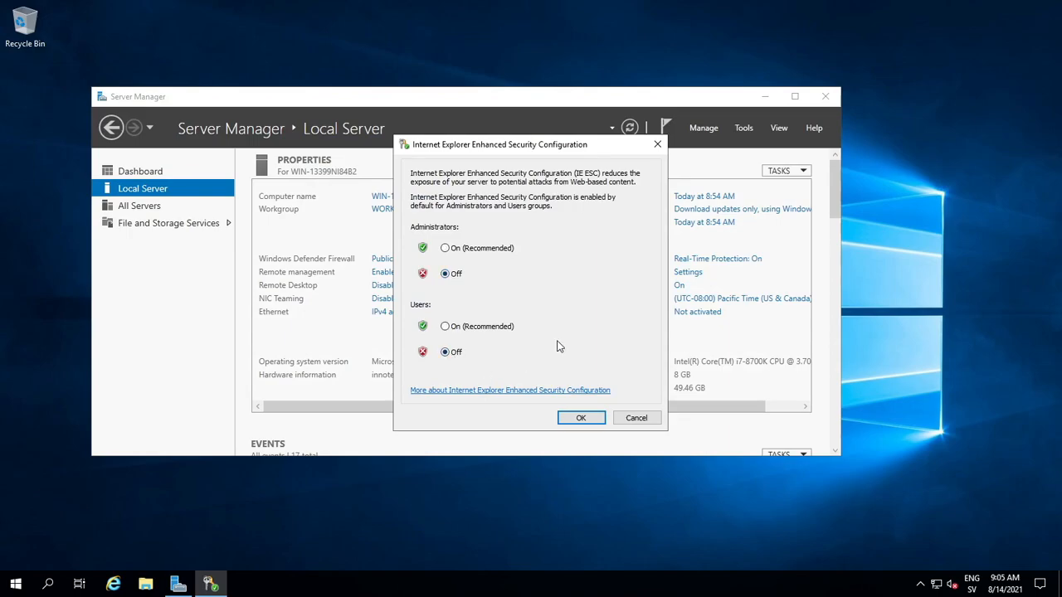
pyautogui.click(581, 419)
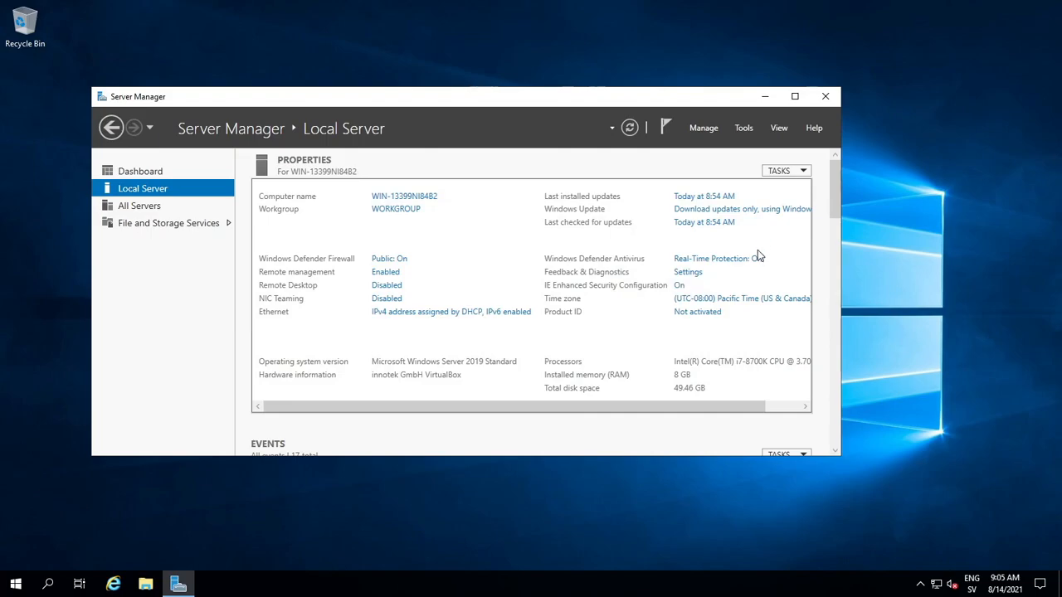
pyautogui.click(826, 96)
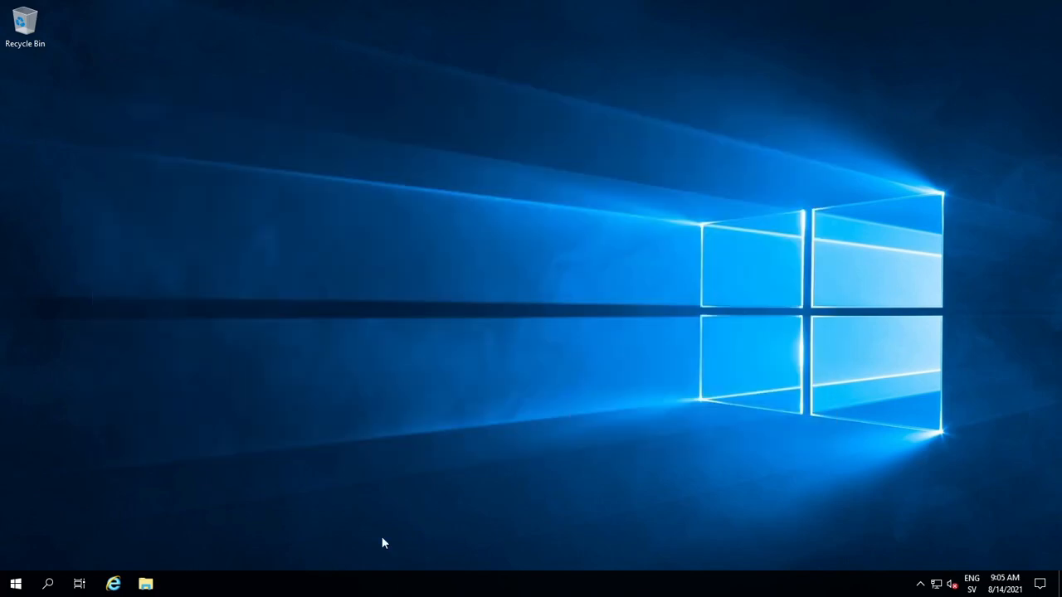
# - Go to syspeace.com in Internet Explorer and shift the browser window toward the middle of the desktop
pyautogui.click(113, 584)
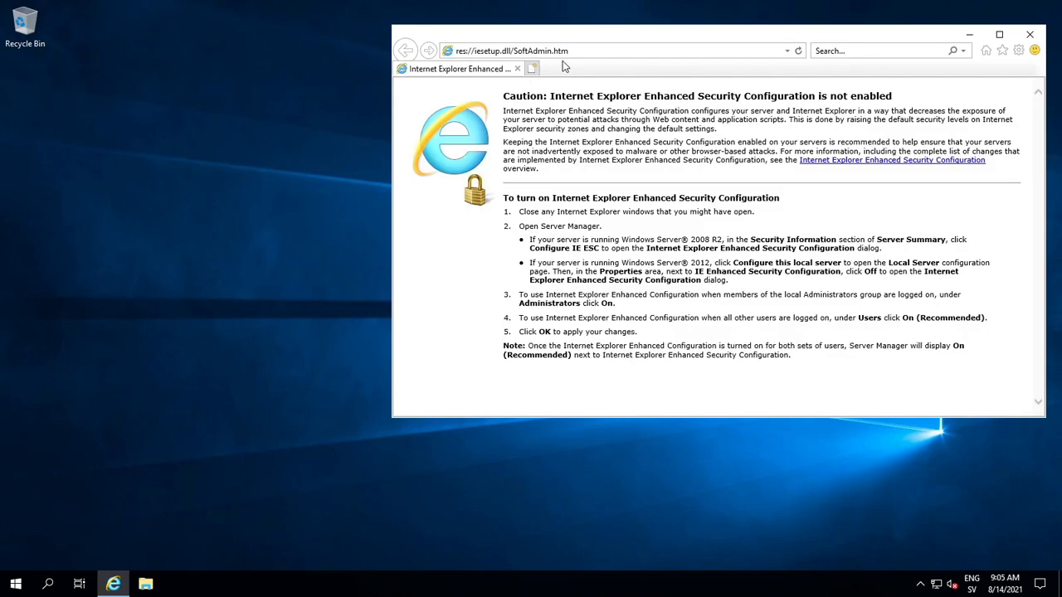
pyautogui.click(587, 50)
pyautogui.write('syspeace.com/')
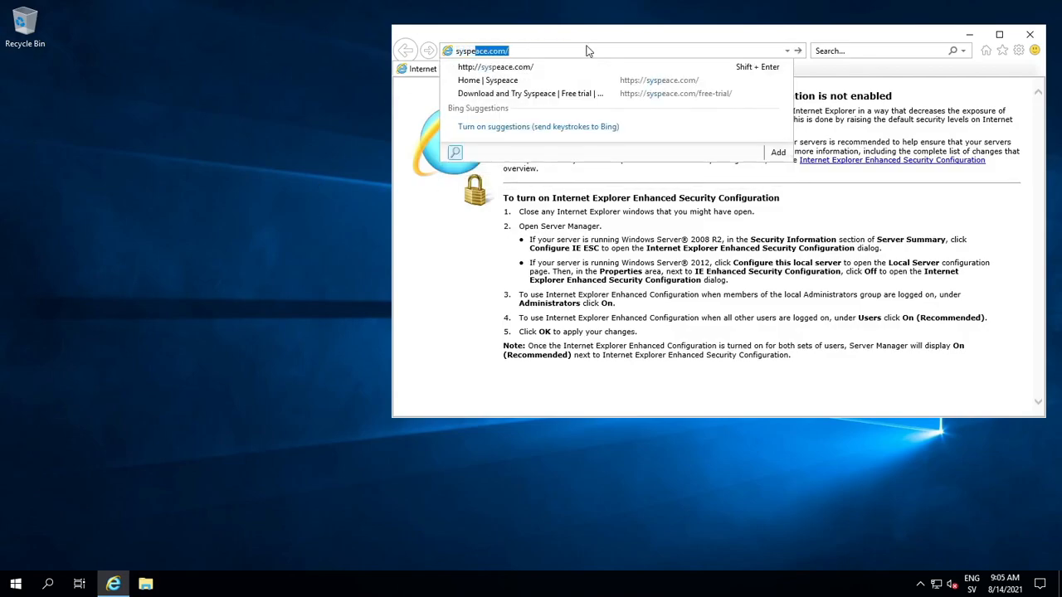
pyautogui.press('Return')
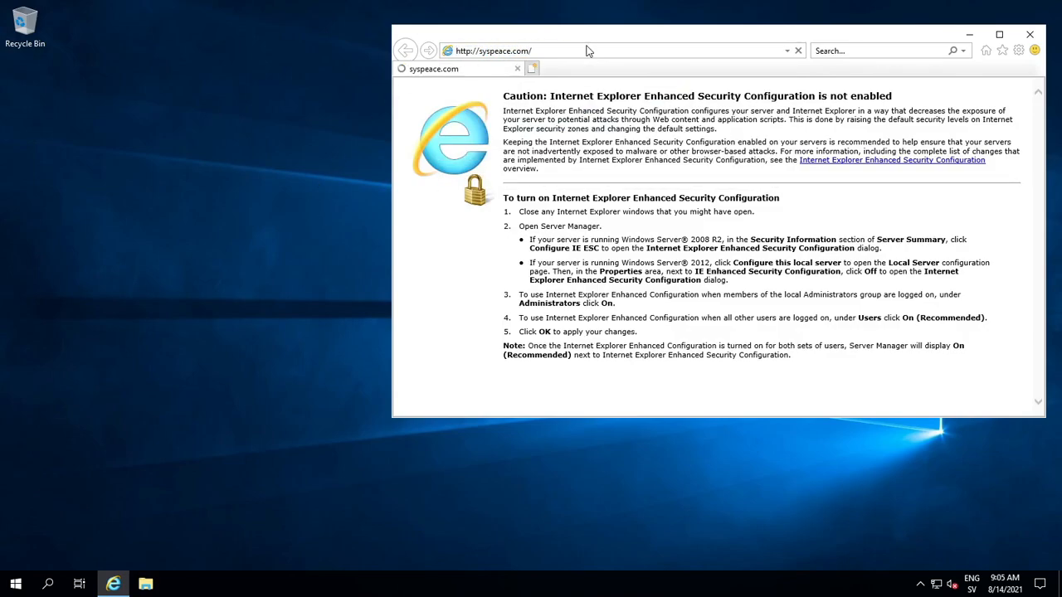
pyautogui.moveTo(600, 40); pyautogui.dragTo(408, 41)
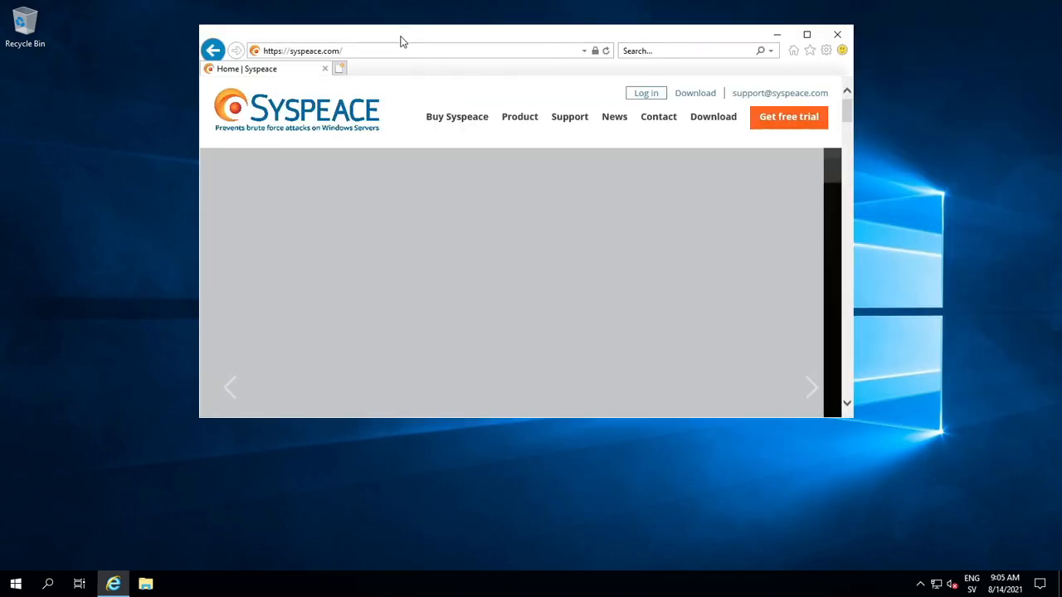
# - Open the Download Syspeace page of the website and make the browser window taller
pyautogui.moveTo(531, 126)
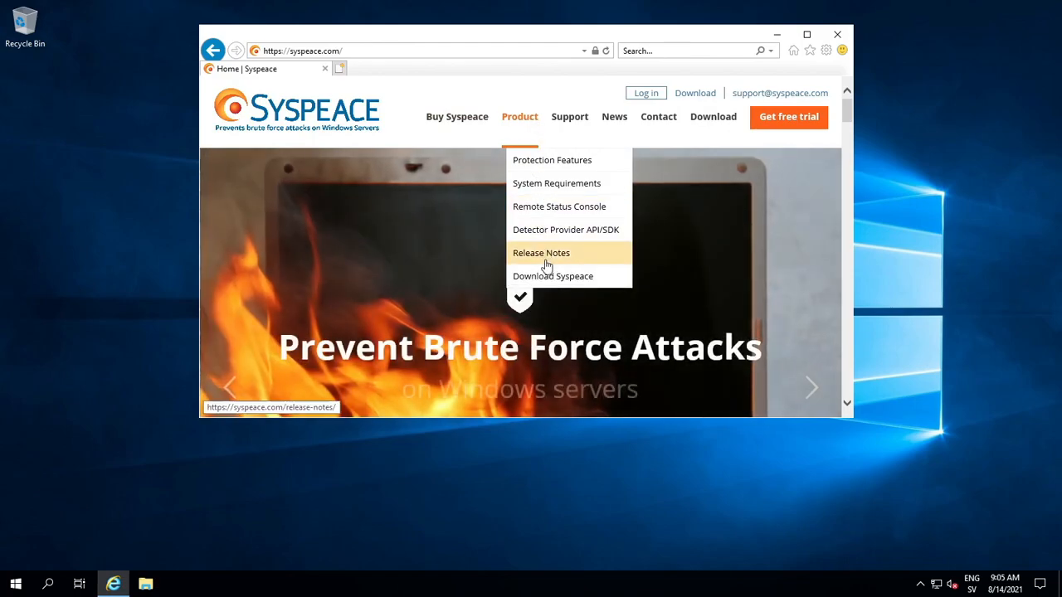
pyautogui.click(553, 278)
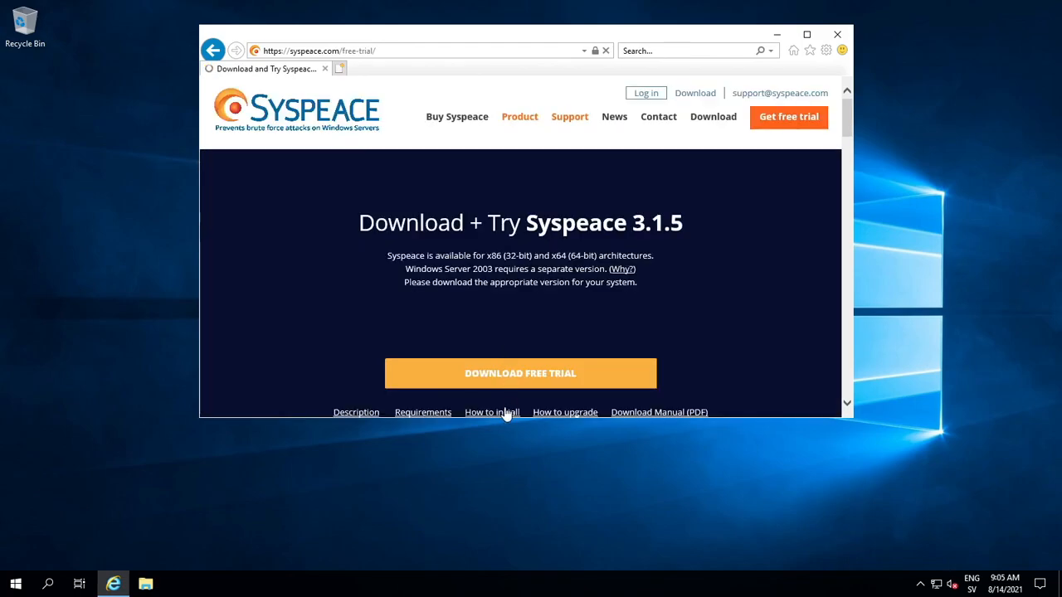
pyautogui.moveTo(502, 418); pyautogui.dragTo(502, 534)
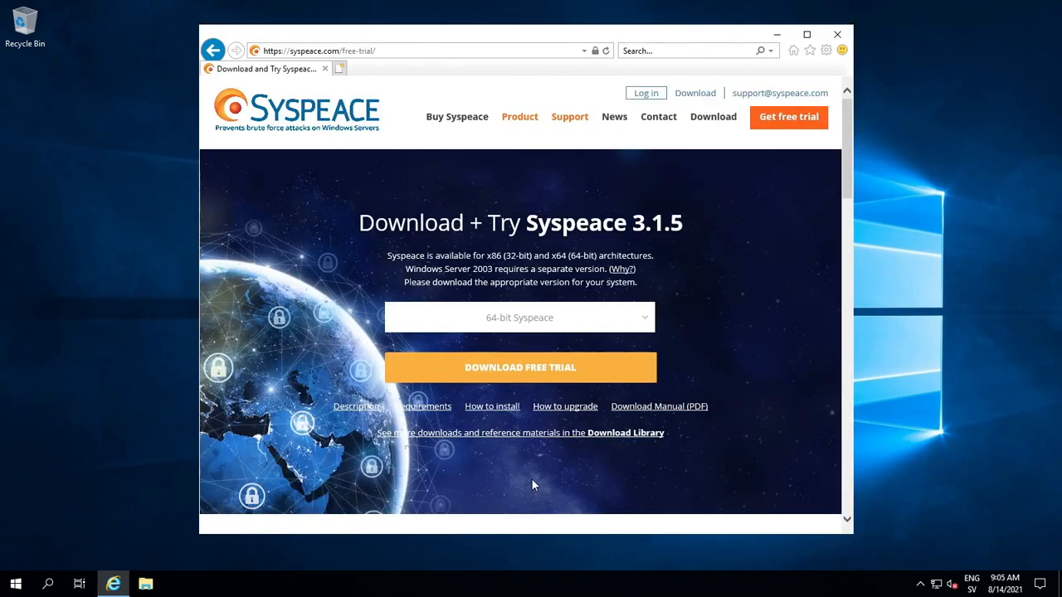
# - Review the "Quick and easy to get started" instructions on enabling logon auditing, and move the browser aside to keep them readable
pyautogui.scroll(-5, 457, 462)
pyautogui.scroll(-7, 524, 446)
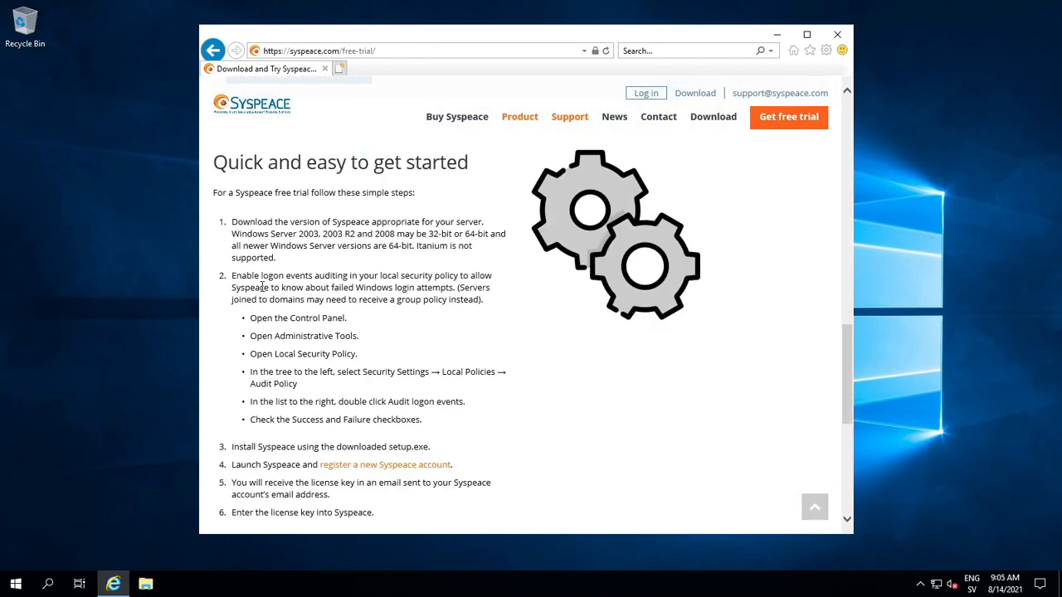
pyautogui.moveTo(233, 280); pyautogui.dragTo(407, 427)
pyautogui.click(403, 417)
pyautogui.moveTo(386, 35); pyautogui.dragTo(776, 57)
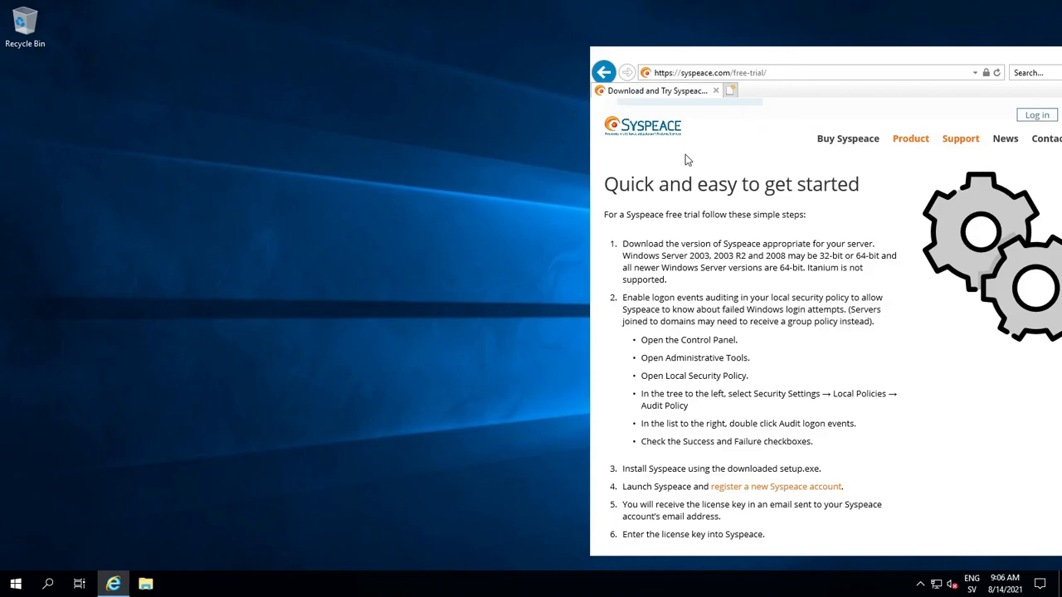
# - Find and open Local Security Policy by searching Windows for "security"
pyautogui.click(15, 585)
pyautogui.write('secur')
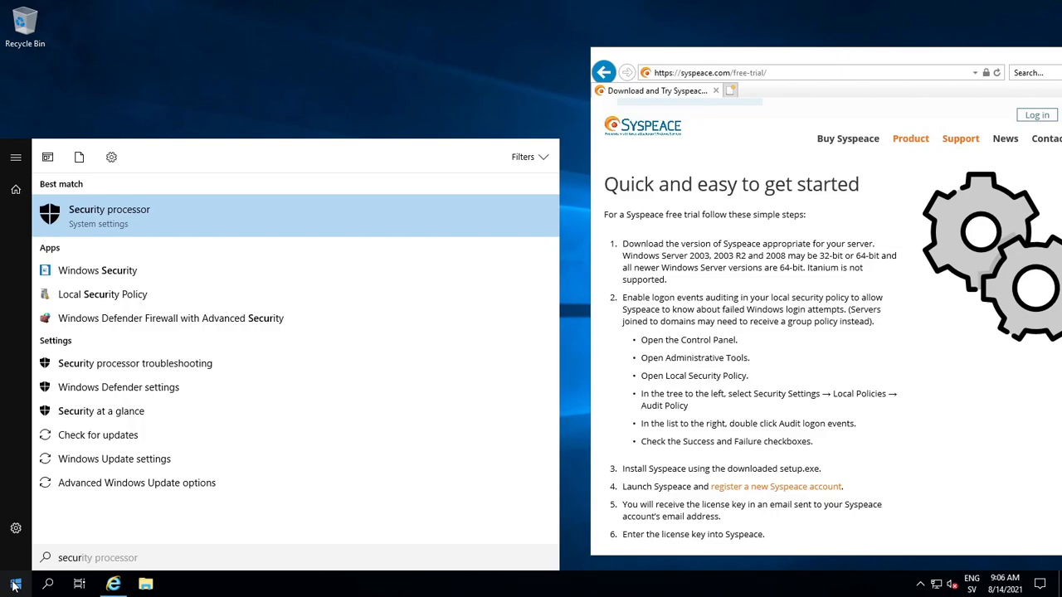
pyautogui.write('ity')
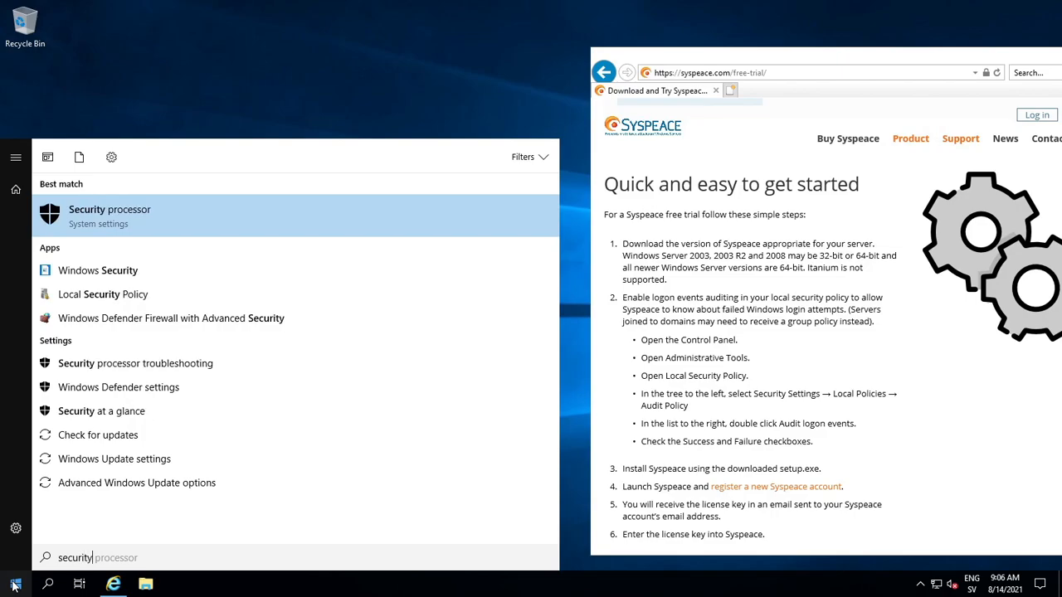
pyautogui.press('Down')
pyautogui.press('Down')
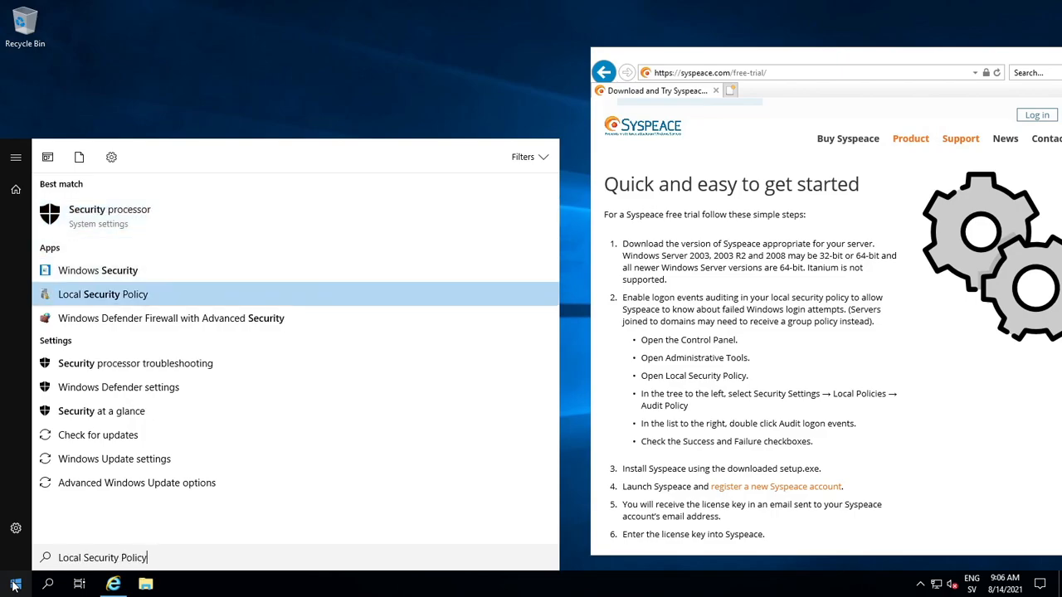
pyautogui.press('Return')
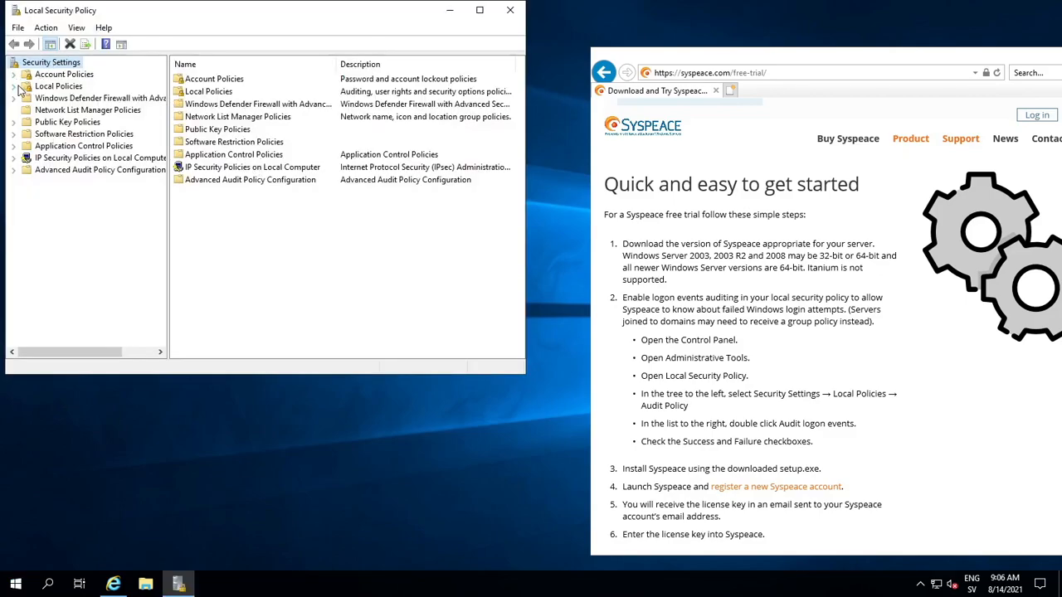
# - Open the properties of Audit logon events in the Audit Policy under Local Policies
pyautogui.click(14, 86)
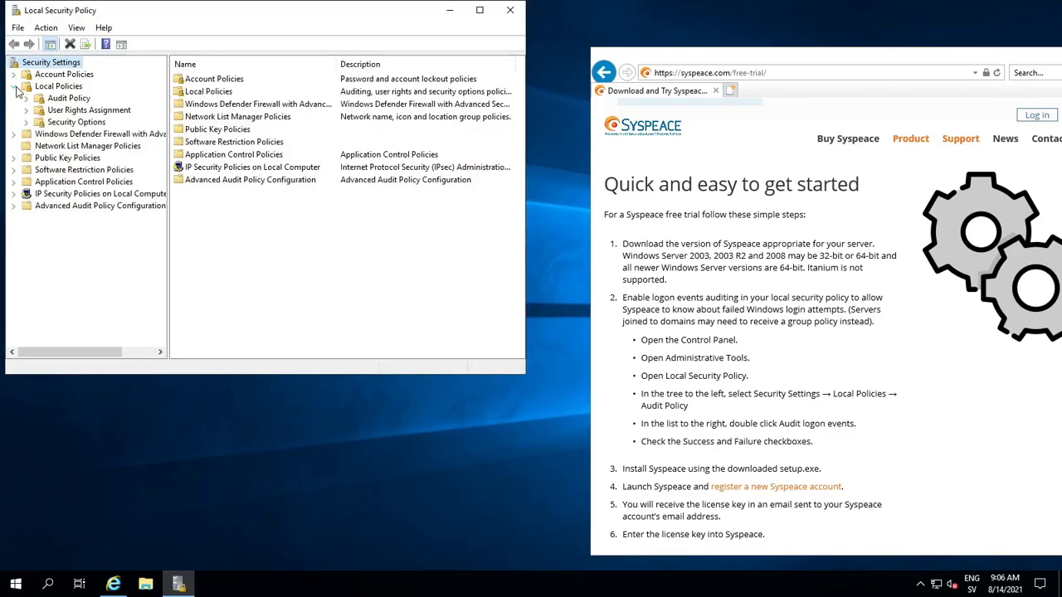
pyautogui.click(65, 100)
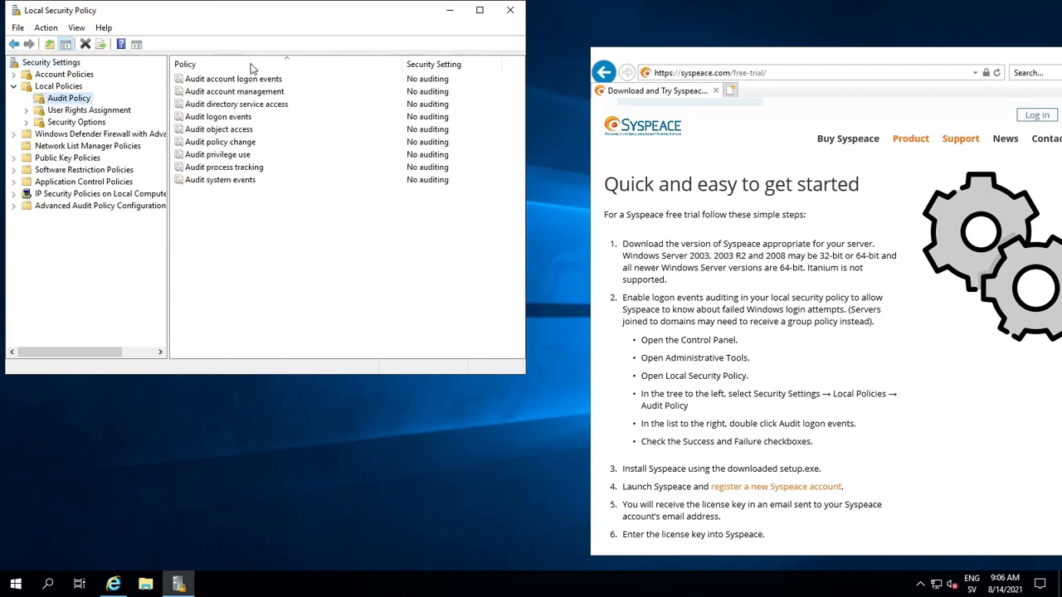
pyautogui.click(232, 120)
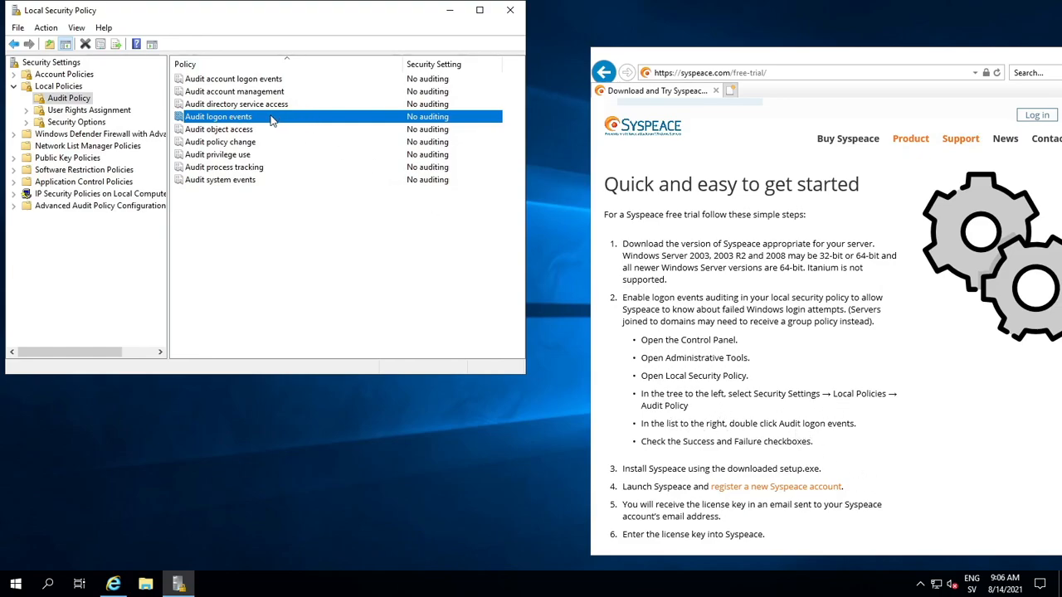
pyautogui.doubleClick(227, 120)
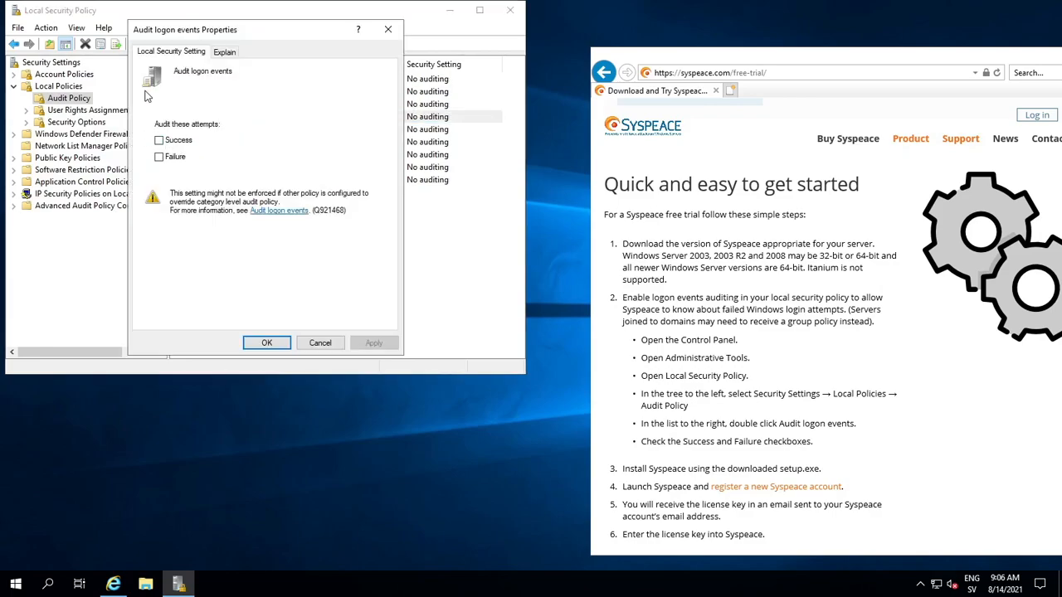
# - Read through the explanation of the Audit logon events policy and return to its local security setting
pyautogui.click(223, 52)
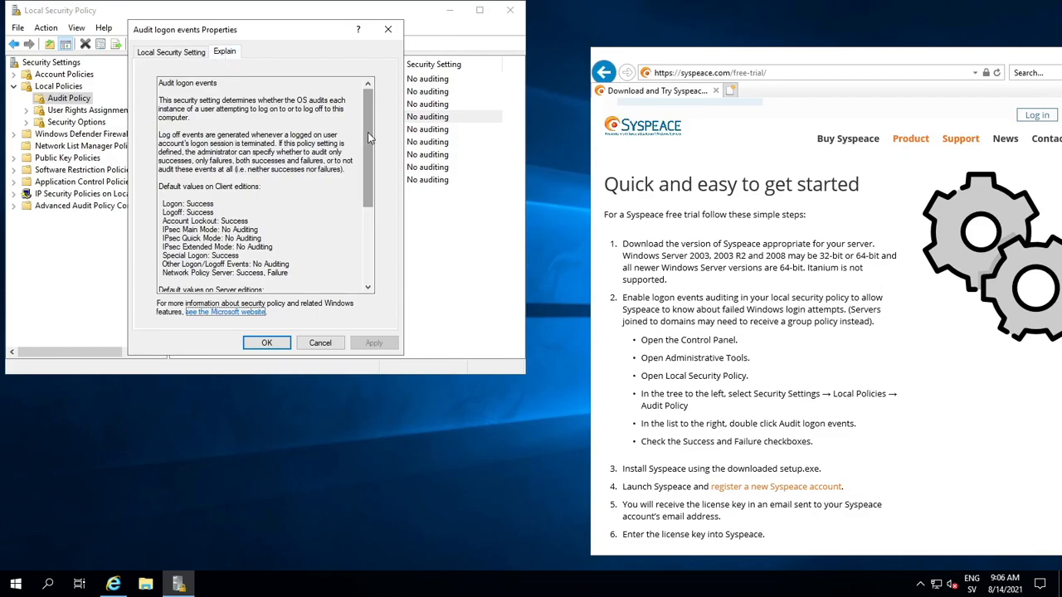
pyautogui.moveTo(367, 132); pyautogui.dragTo(362, 215)
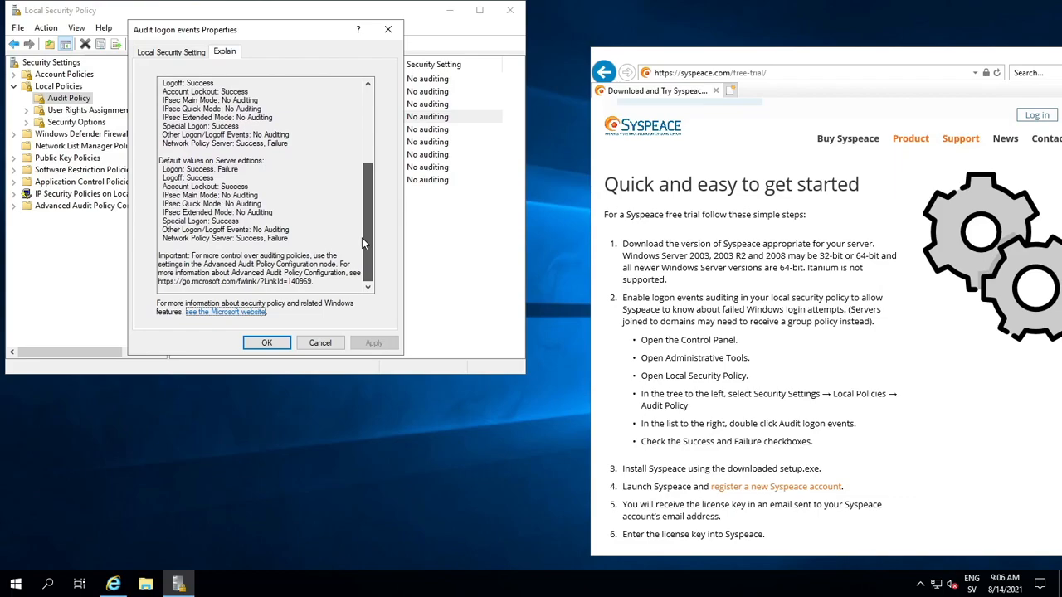
pyautogui.moveTo(364, 222); pyautogui.dragTo(365, 108)
pyautogui.click(171, 52)
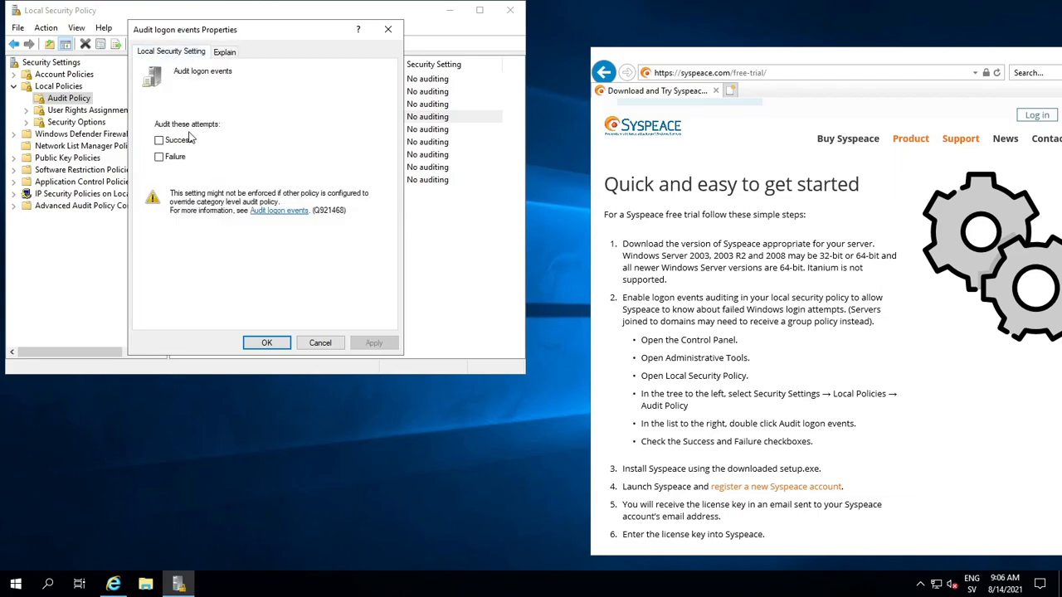
# - Enable auditing of both Success and Failure attempts for logon events, apply it, and close Local Security Policy
pyautogui.click(185, 142)
pyautogui.click(175, 157)
pyautogui.click(267, 343)
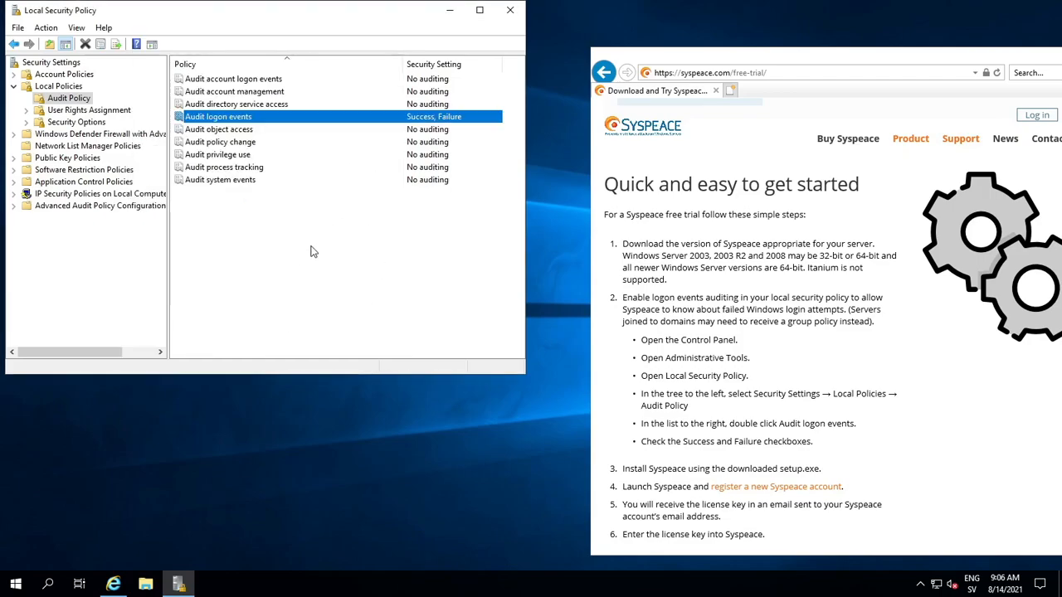
pyautogui.click(809, 365)
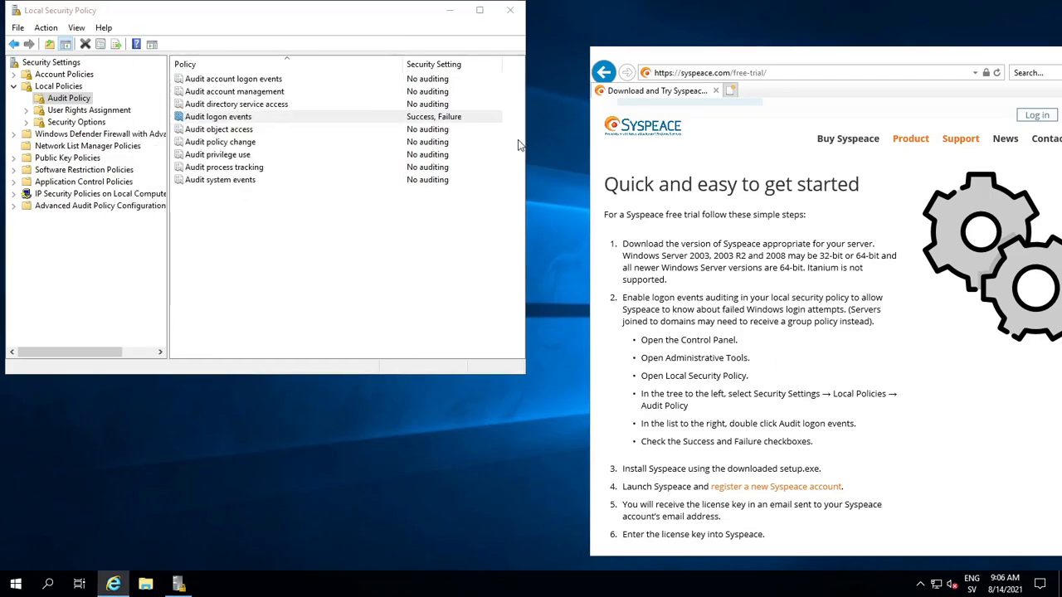
pyautogui.click(510, 13)
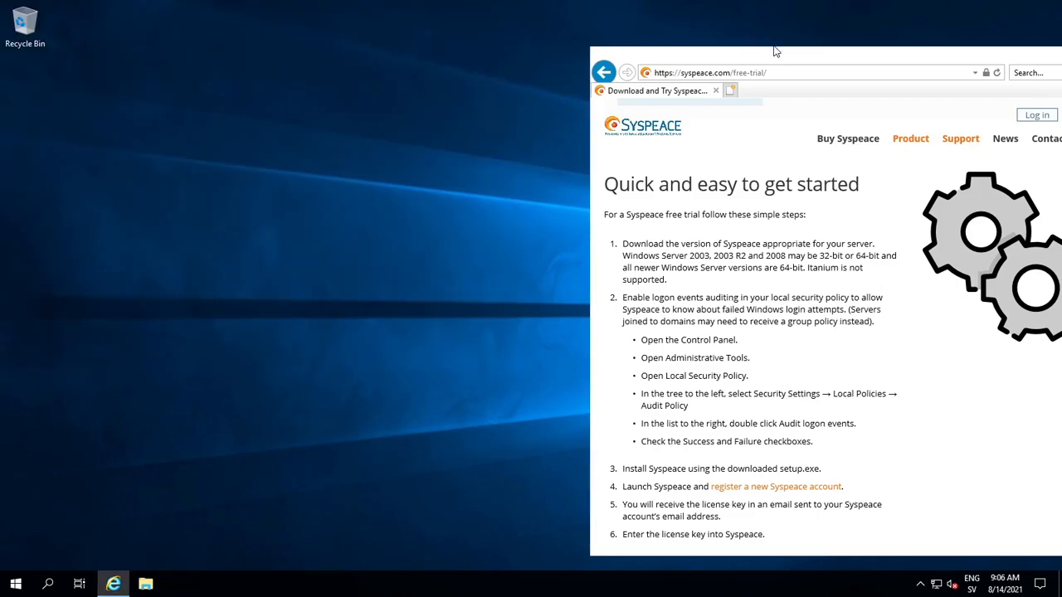
# - Search Windows for the firewall and open Windows Defender Firewall
pyautogui.click(15, 584)
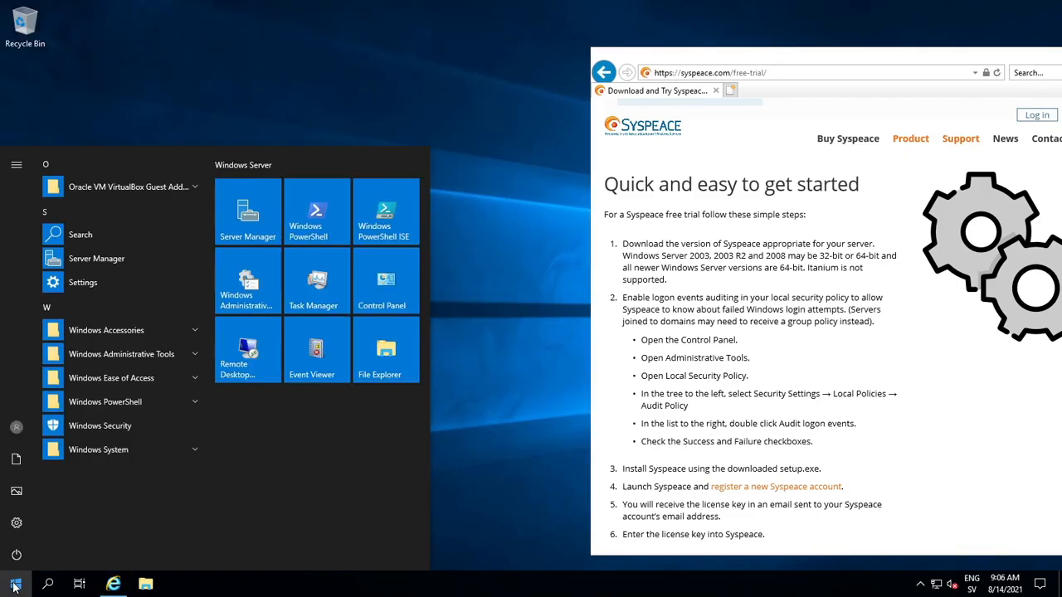
pyautogui.write('firew')
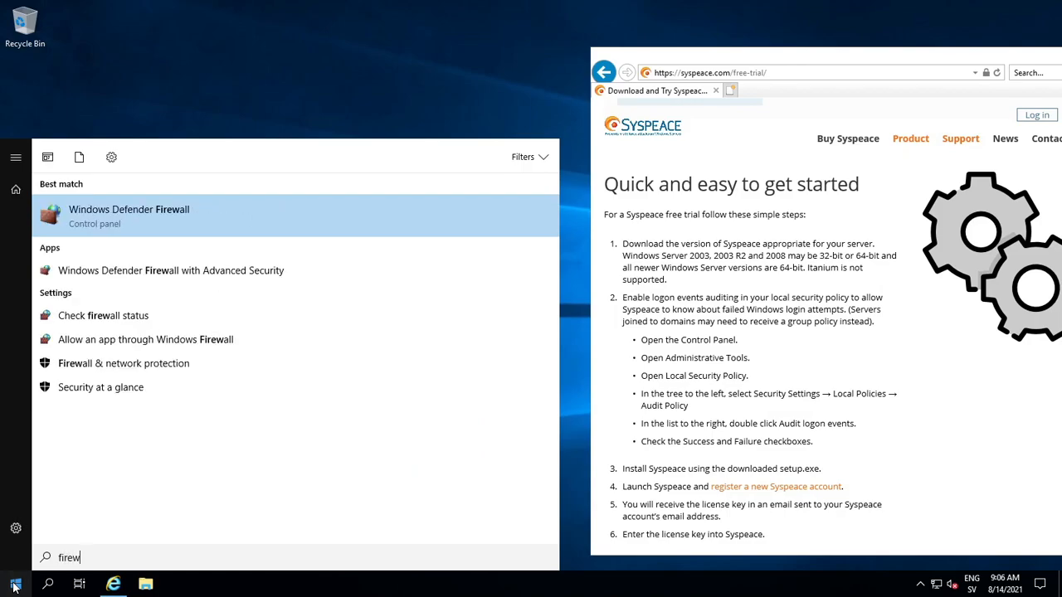
pyautogui.press('Return')
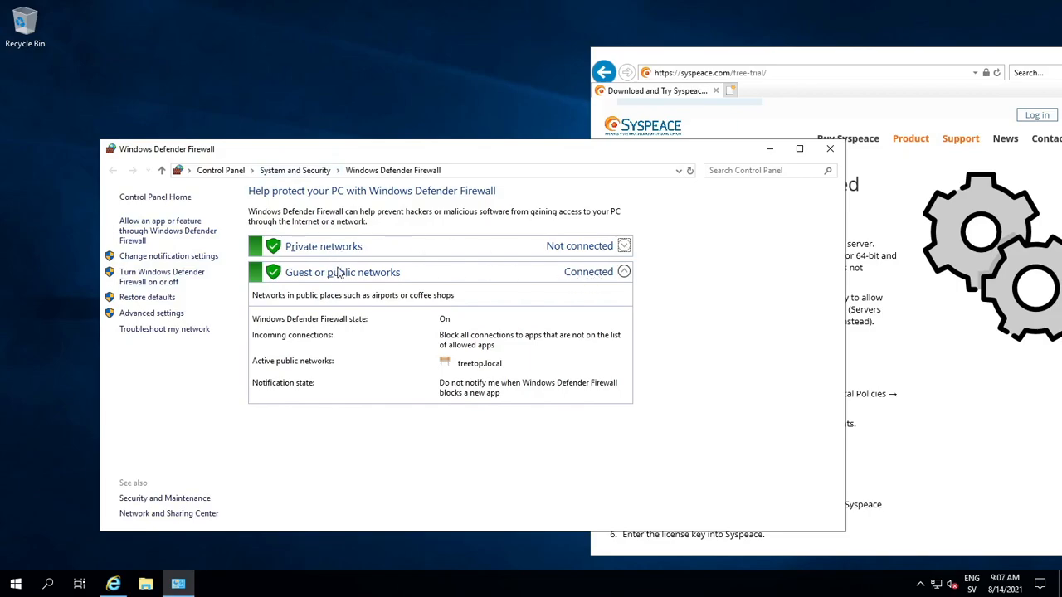
# - Check the Windows Defender Firewall on/off settings for private and public networks, accept them as they are, and close the firewall window
pyautogui.click(165, 276)
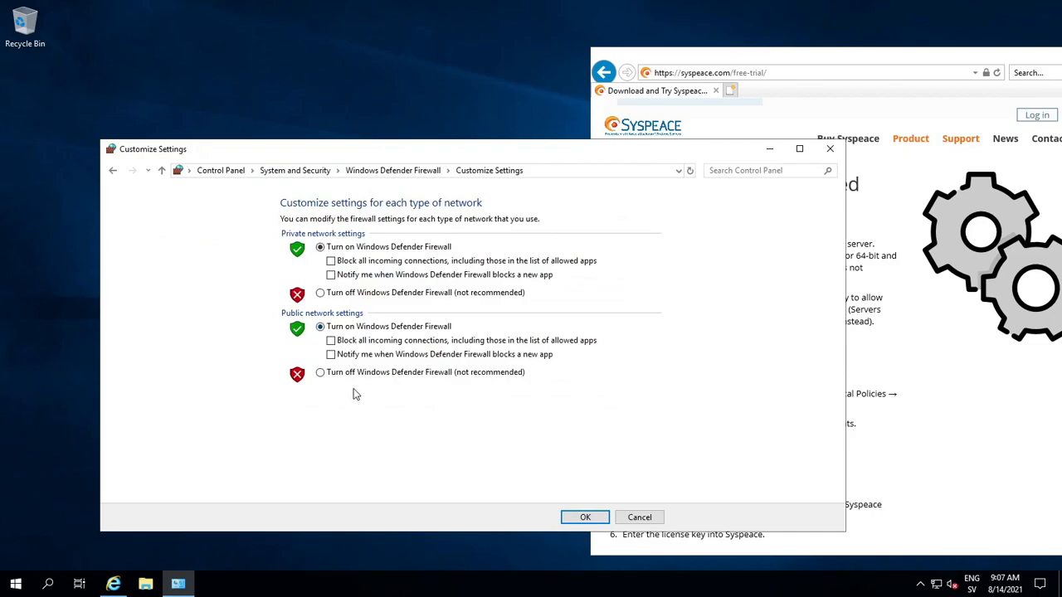
pyautogui.click(586, 517)
pyautogui.click(829, 148)
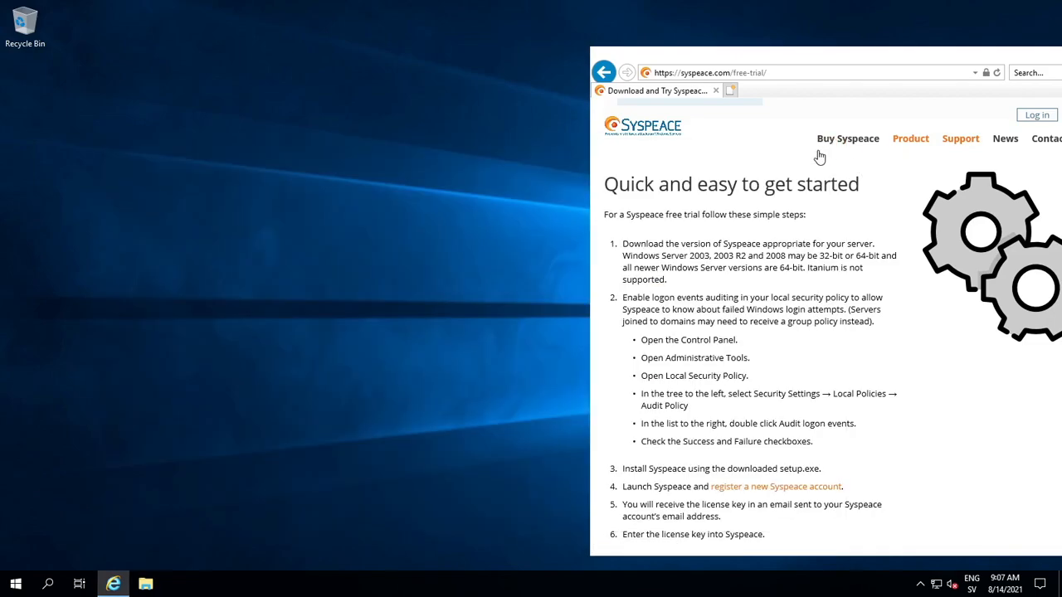
# - Go to the Syspeace Download Library in the browser and save the version for Windows Server 2008 and later, 64-bit
pyautogui.moveTo(848, 62); pyautogui.dragTo(463, 53)
pyautogui.click(696, 108)
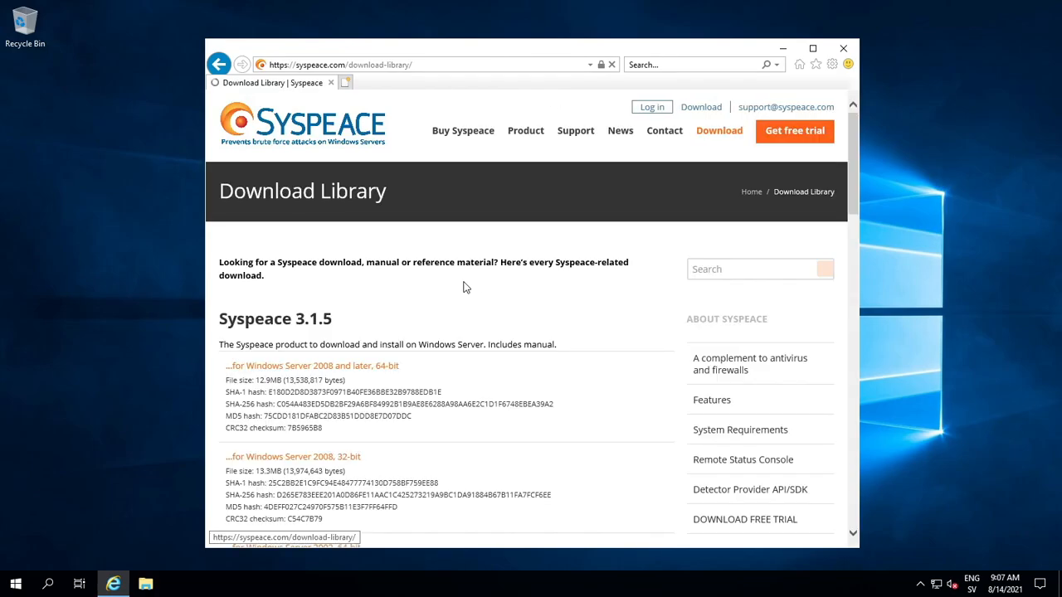
pyautogui.scroll(-1, 448, 292)
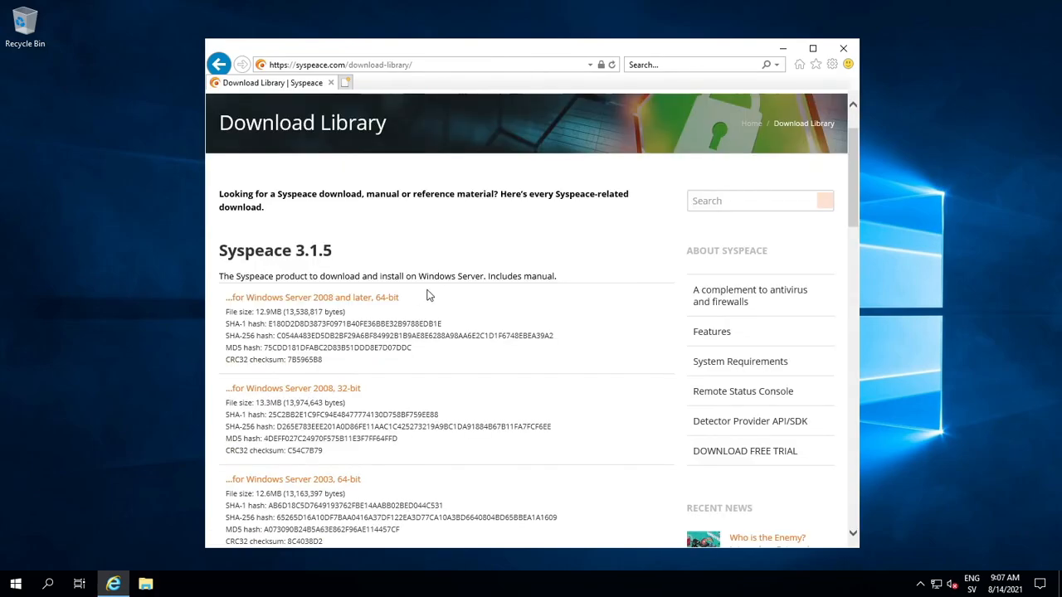
pyautogui.click(348, 303)
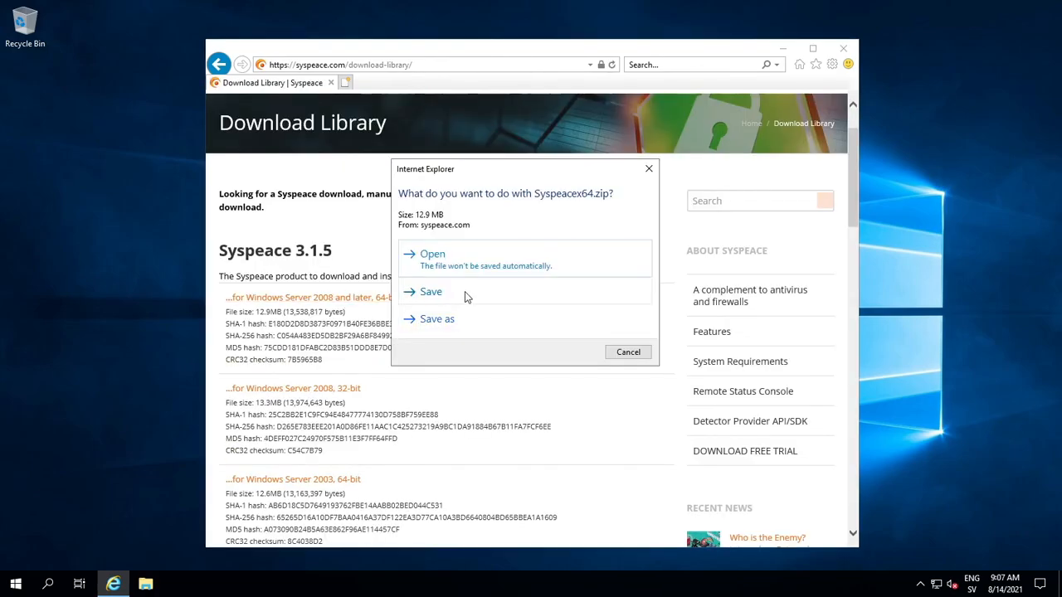
pyautogui.click(468, 296)
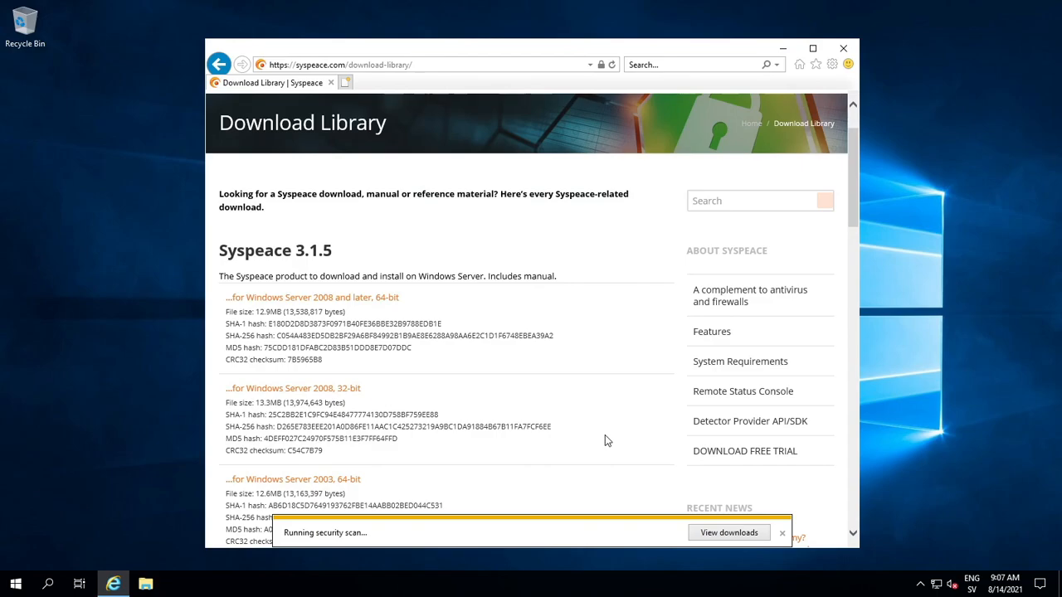
# - Open the folder holding the downloaded Syspeacex64 archive and extract all its files into the suggested Syspeacex64 folder
pyautogui.click(656, 534)
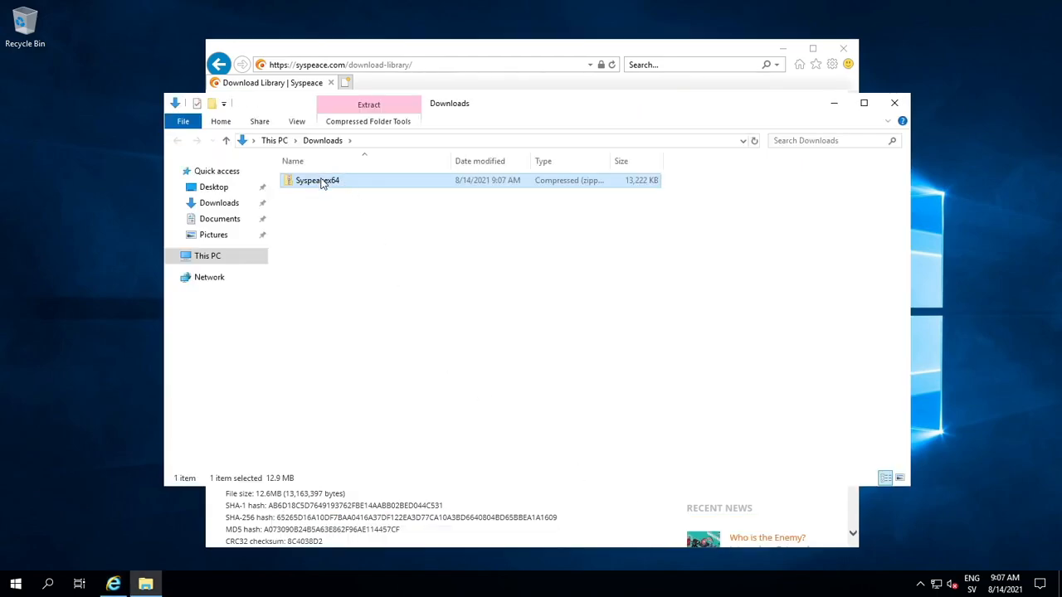
pyautogui.rightClick(322, 183)
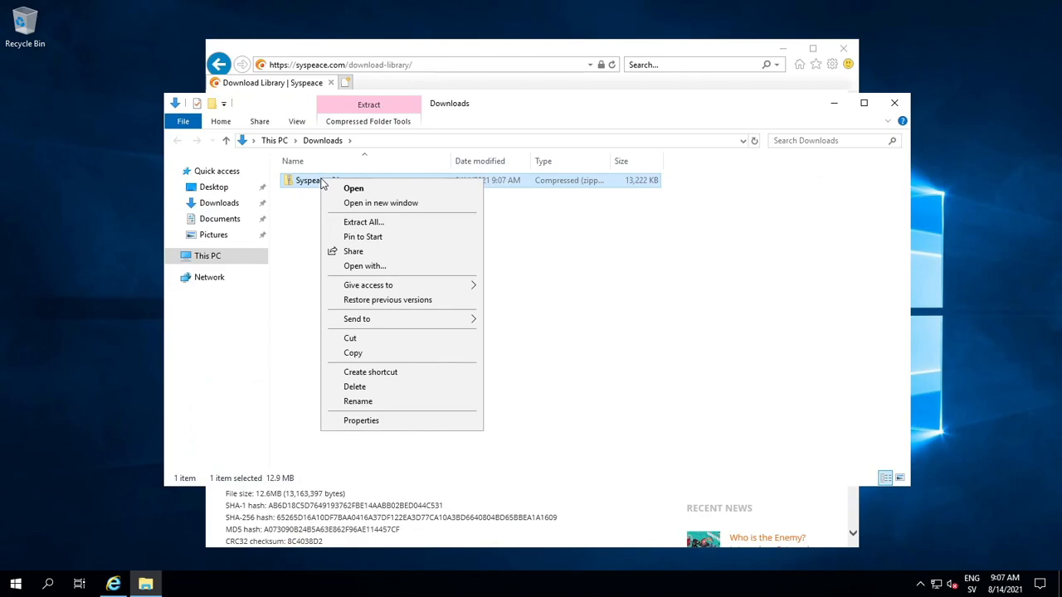
pyautogui.click(347, 222)
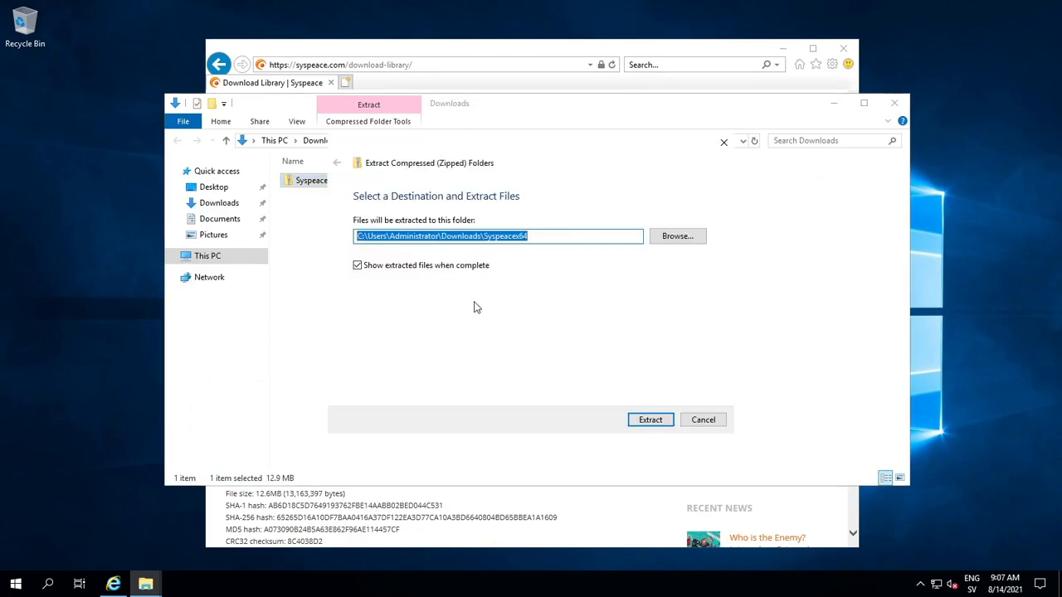
pyautogui.click(637, 423)
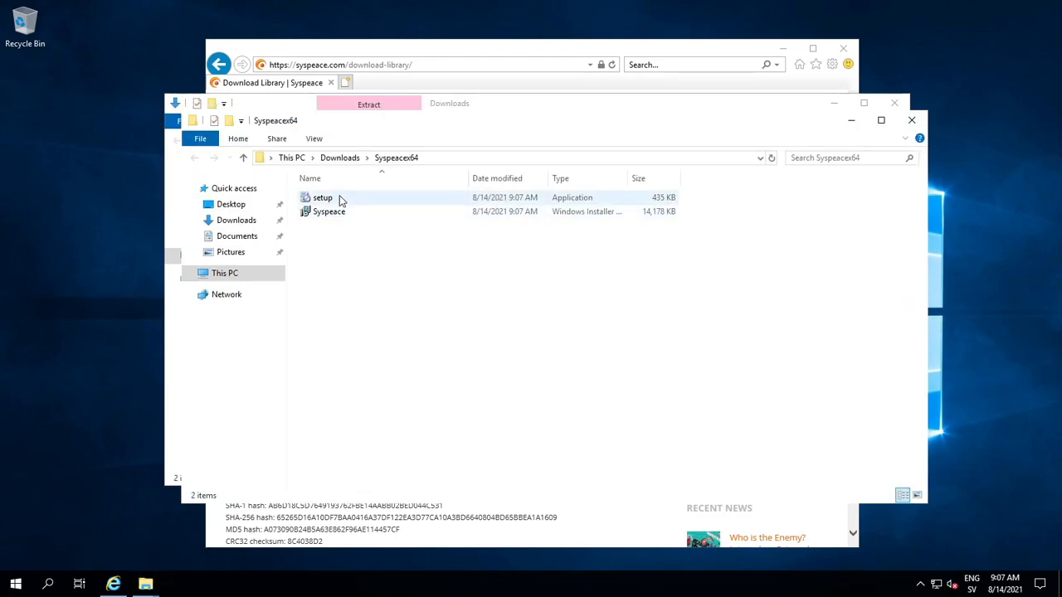
# - Install Syspeace with the extracted setup application, agreeing to the license and keeping the folder C:\Program Files\Treetop\Syspeace\
pyautogui.doubleClick(325, 200)
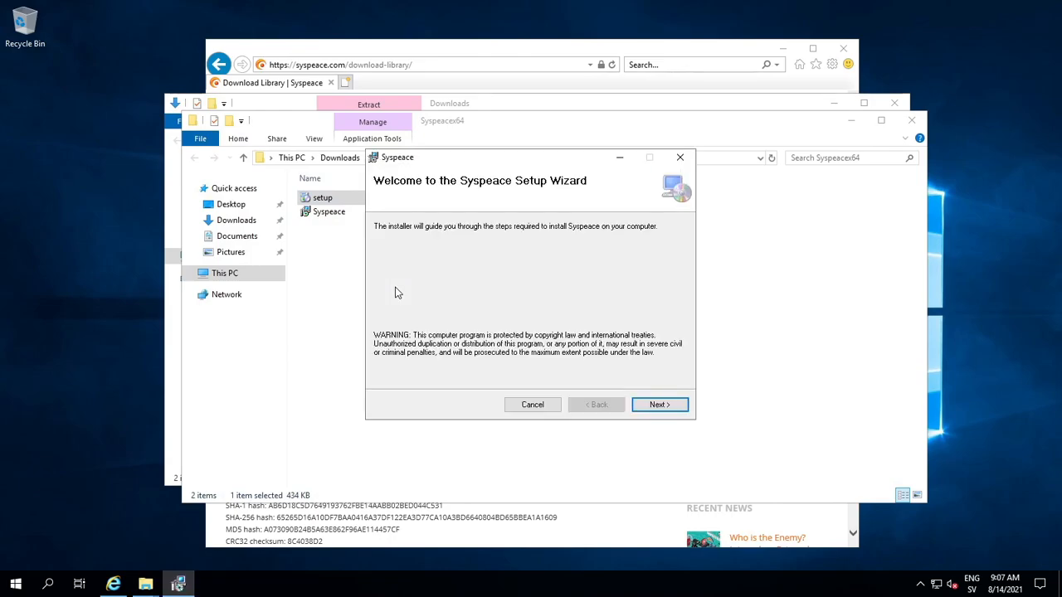
pyautogui.click(653, 407)
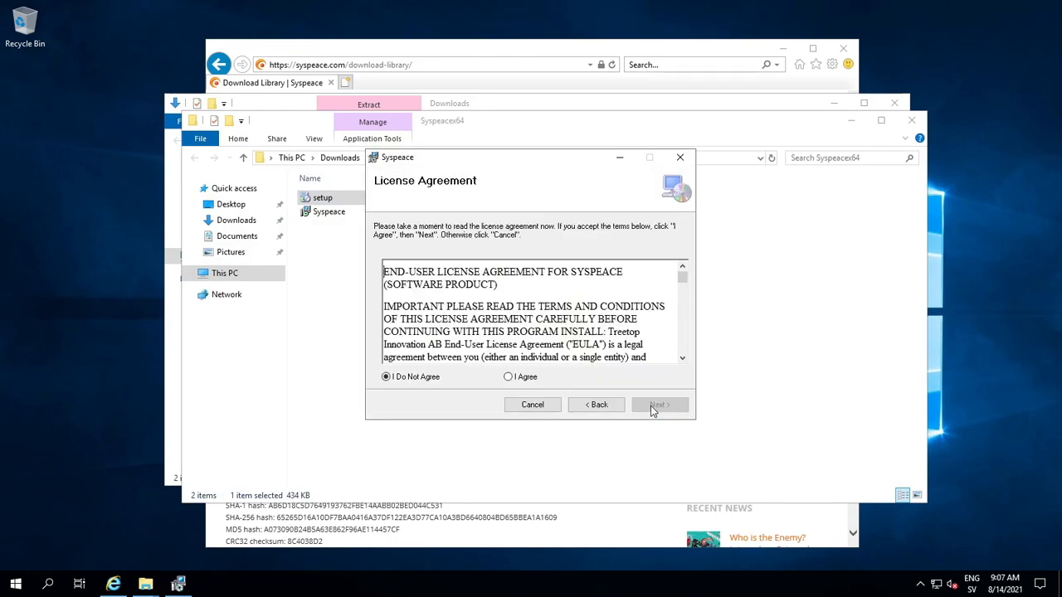
pyautogui.click(517, 379)
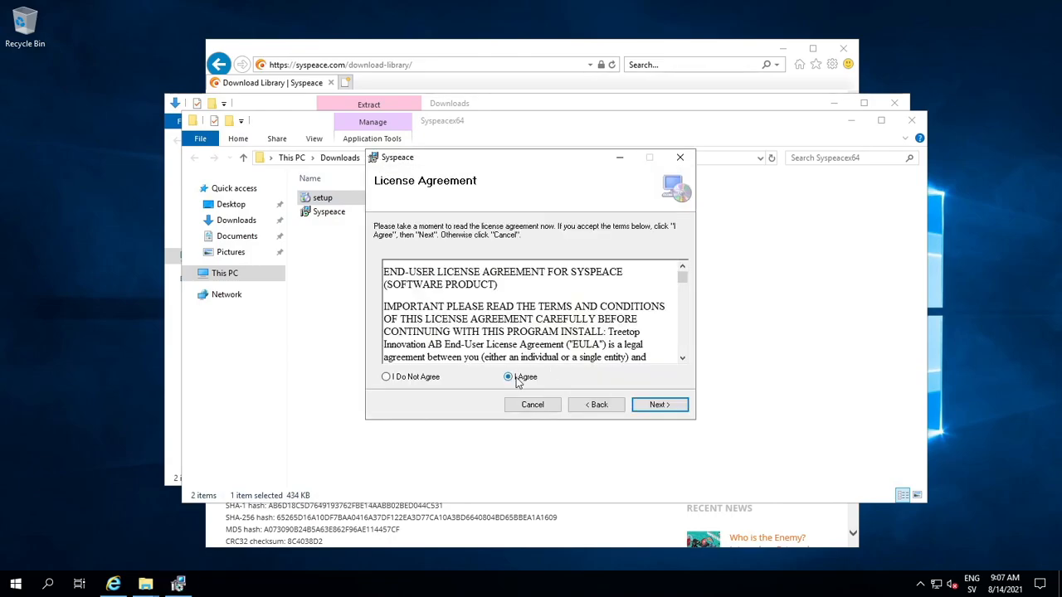
pyautogui.moveTo(682, 277); pyautogui.dragTo(681, 347)
pyautogui.click(655, 405)
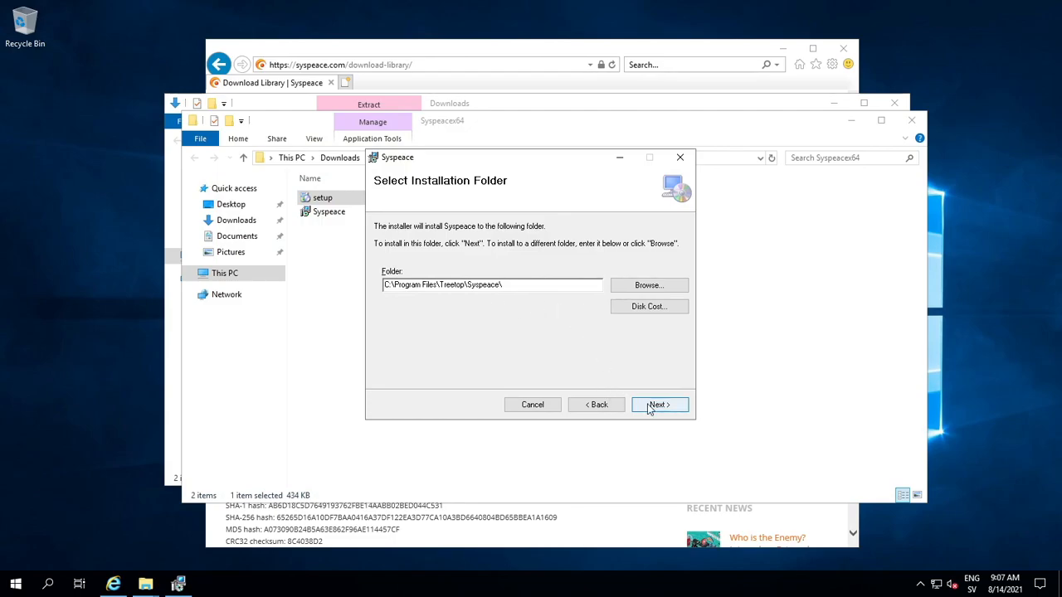
pyautogui.click(655, 405)
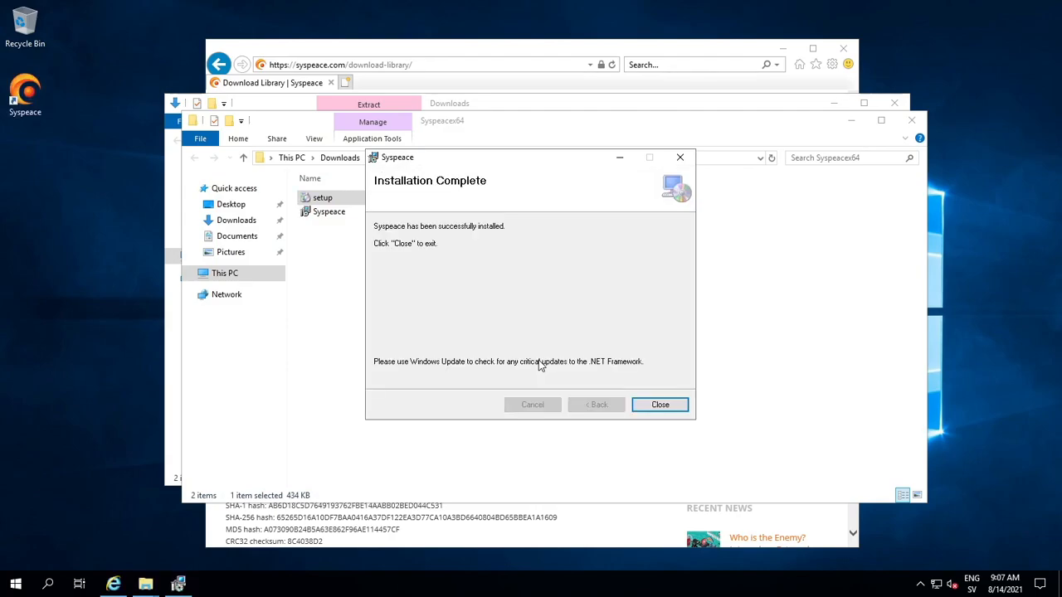
pyautogui.click(659, 405)
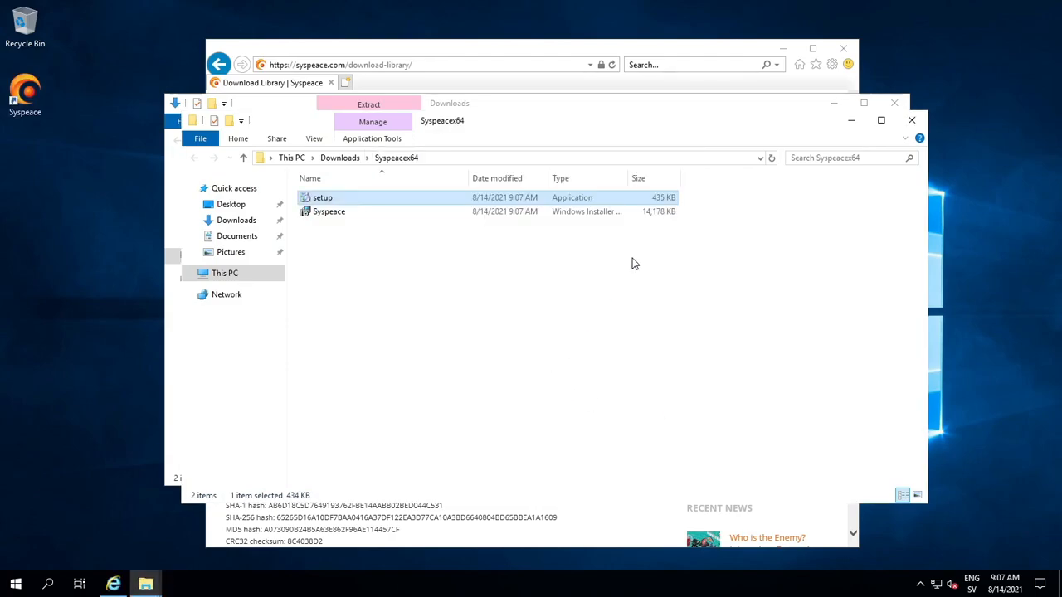
# - Close the Syspeacex64 and Downloads folder windows and the browser to return to the desktop
pyautogui.click(908, 121)
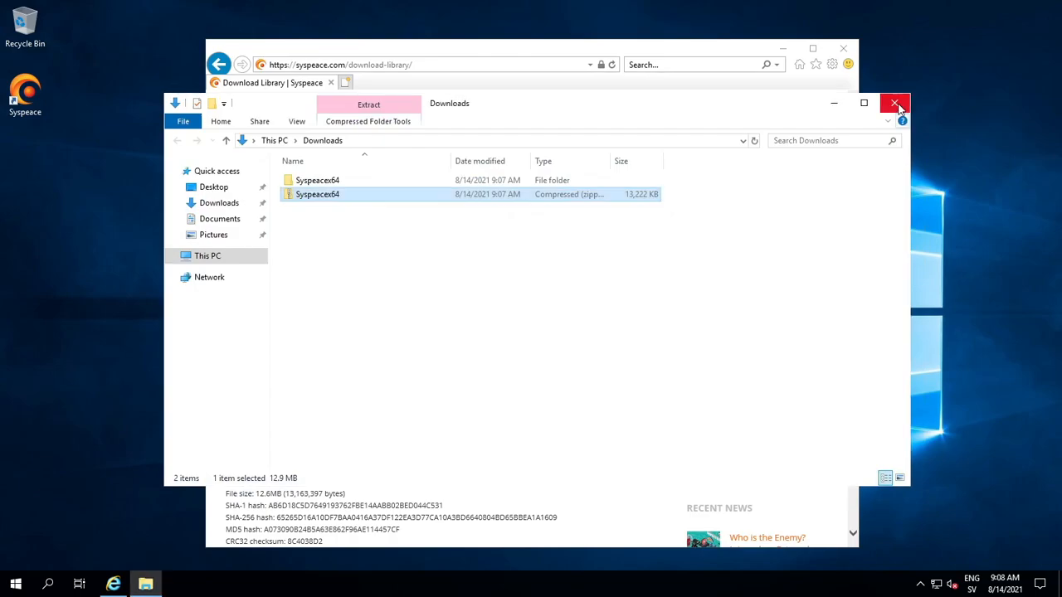
pyautogui.click(898, 107)
pyautogui.click(845, 50)
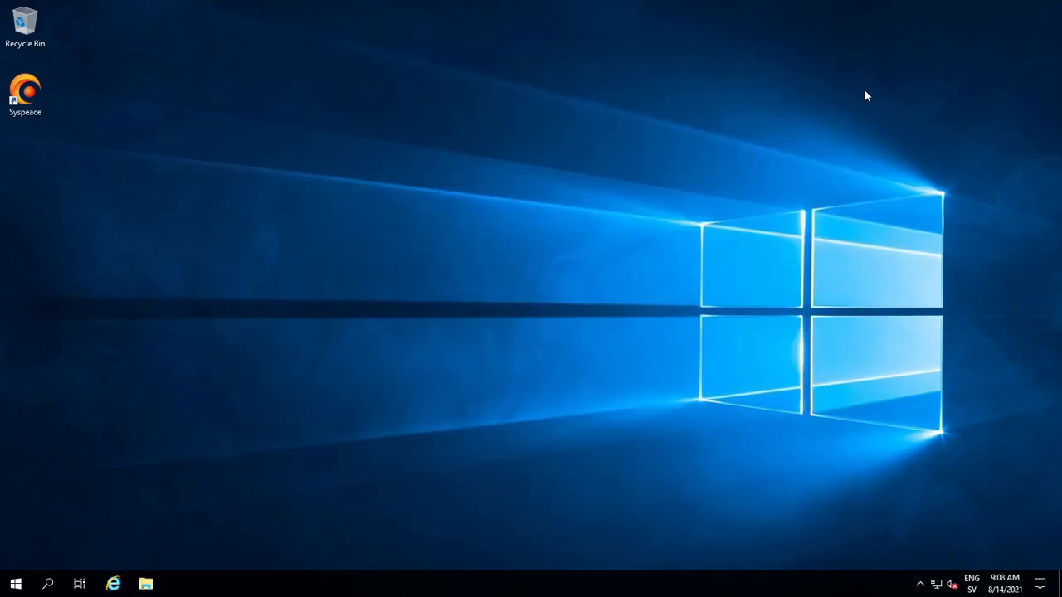